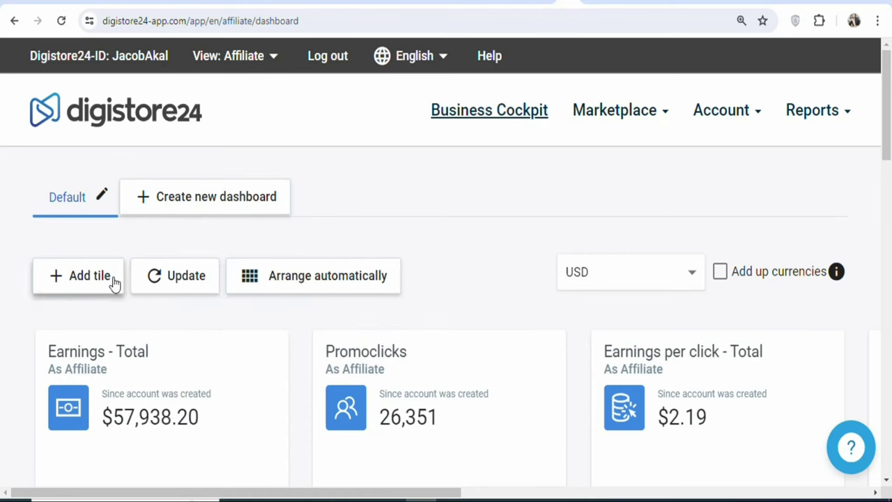
Examine the affiliate dashboard's total earnings, promoclicks and earnings-per-click tiles.
mouse_move(199, 424)
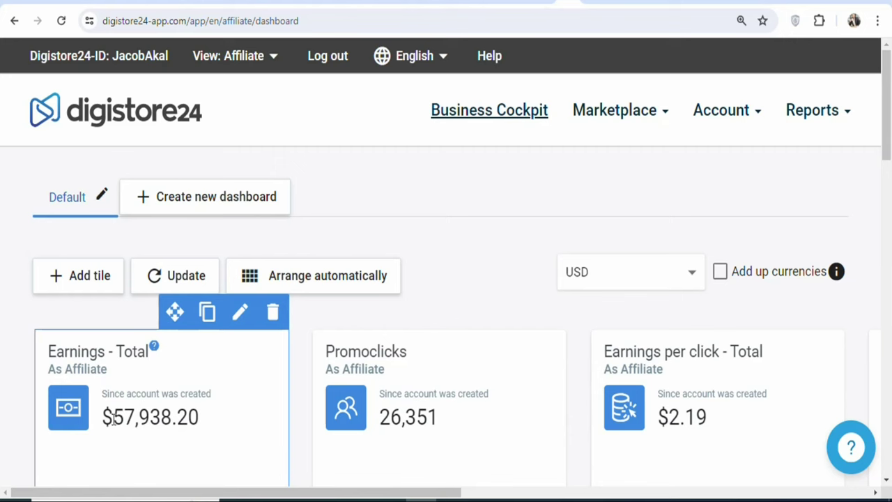
drag(111, 418, 188, 418)
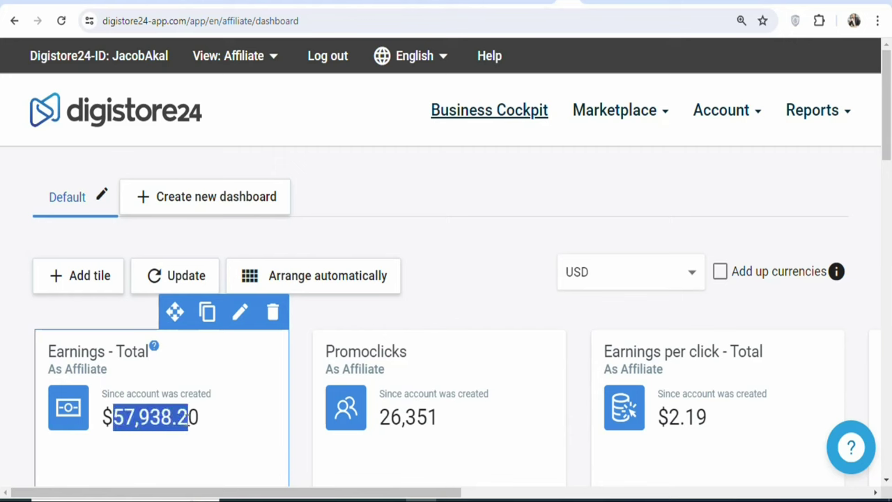
mouse_move(355, 452)
drag(380, 416, 439, 417)
drag(659, 416, 718, 417)
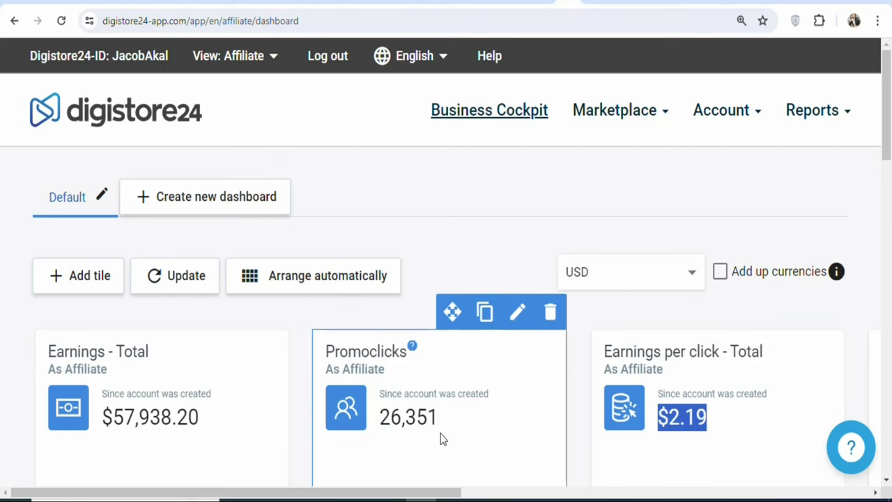
click(385, 418)
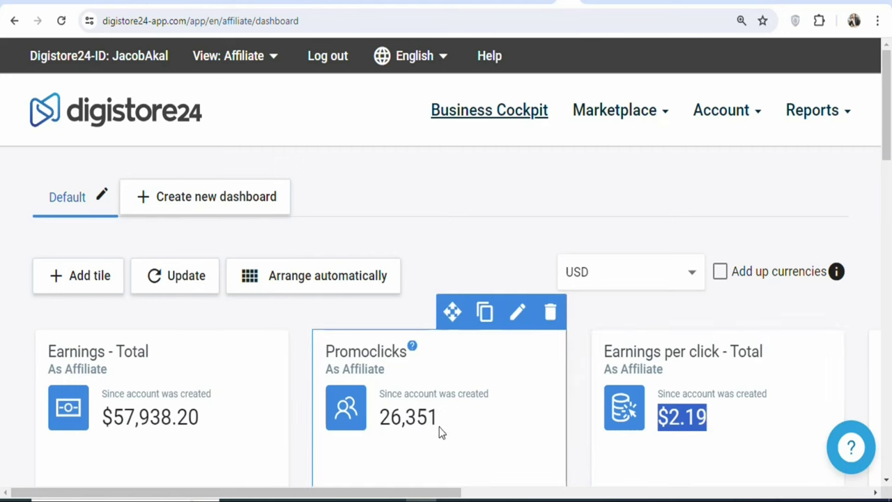
click(435, 424)
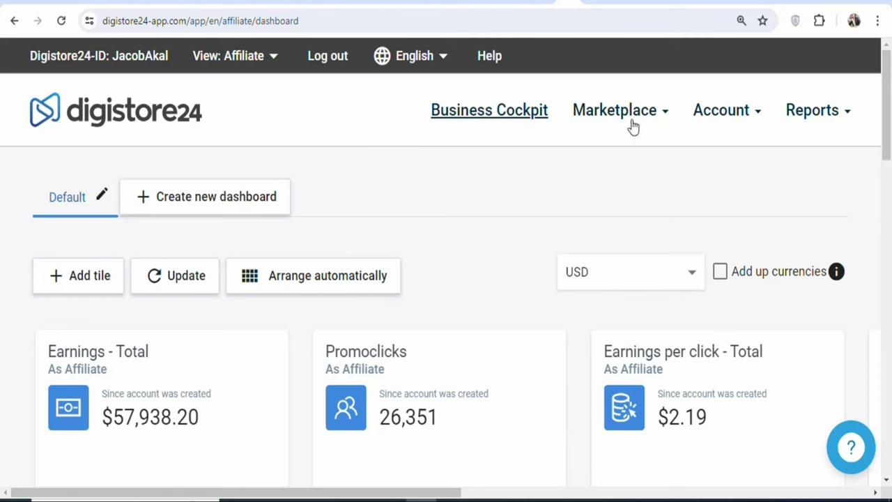
mouse_move(365, 403)
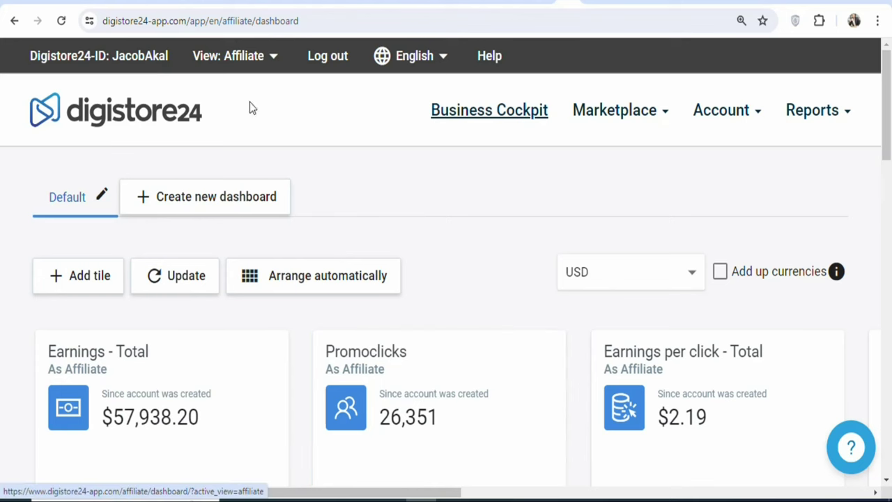
Open the affiliate marketplace page with all offers and bring the product categories and search area into view.
click(591, 115)
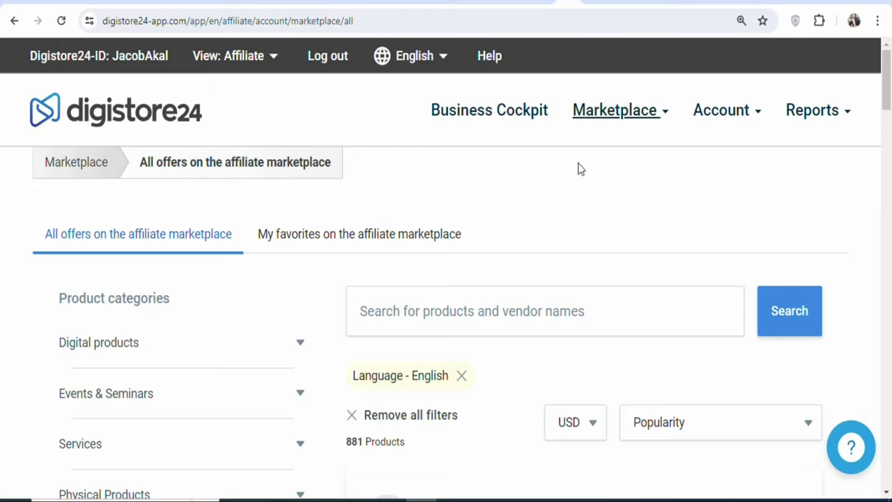
scroll(886, 104, down, 1)
drag(886, 105, 887, 111)
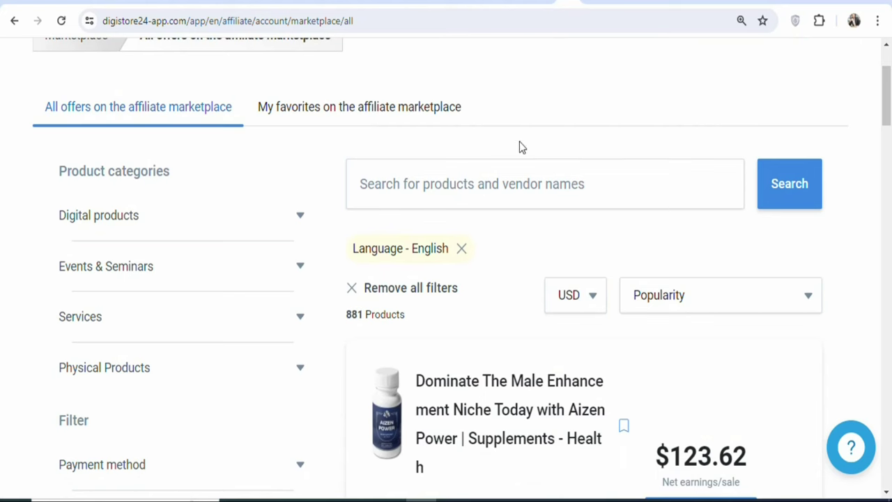
Look through the subcategories of Digital products, Physical Products, Services and Events & Seminars, collapsing each list again.
click(298, 216)
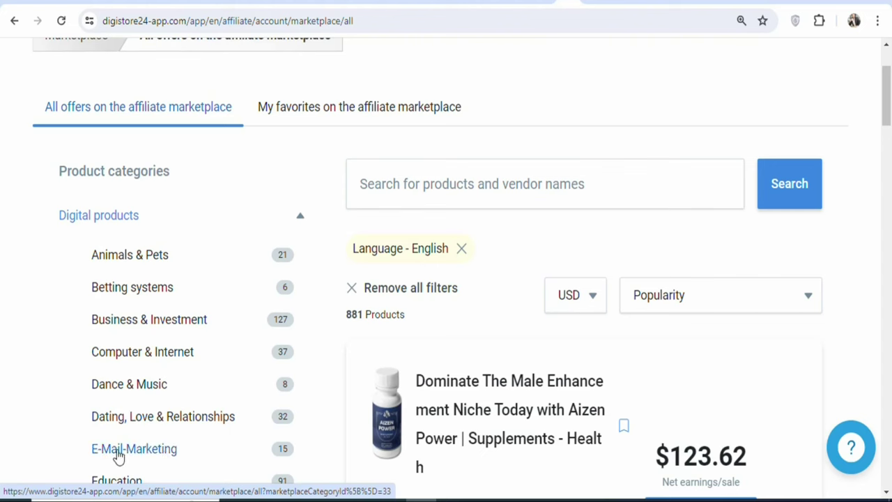
drag(885, 121, 883, 166)
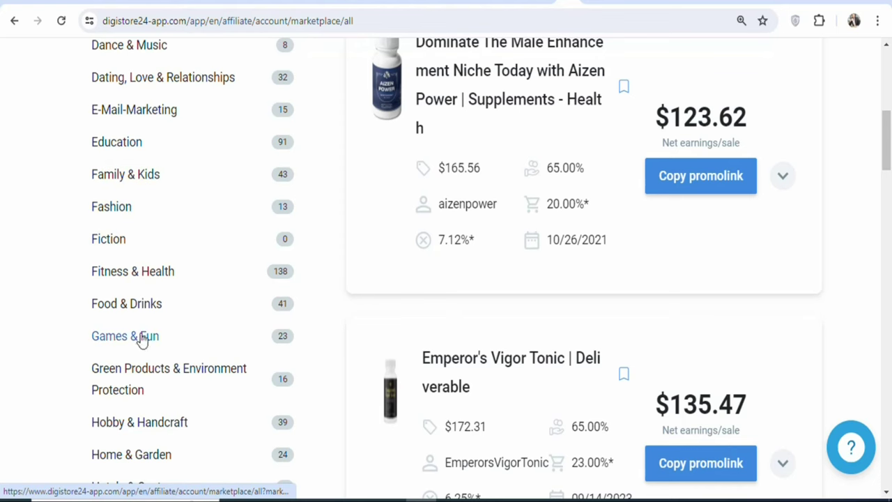
drag(884, 162, 883, 121)
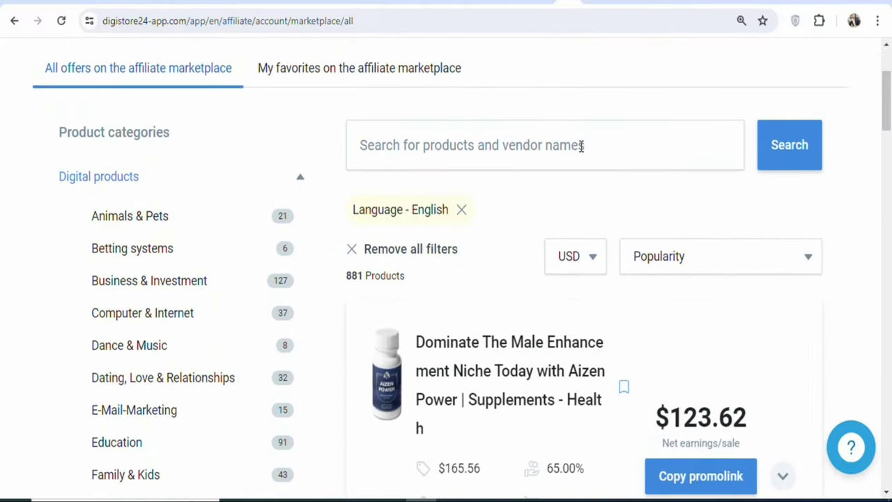
click(299, 181)
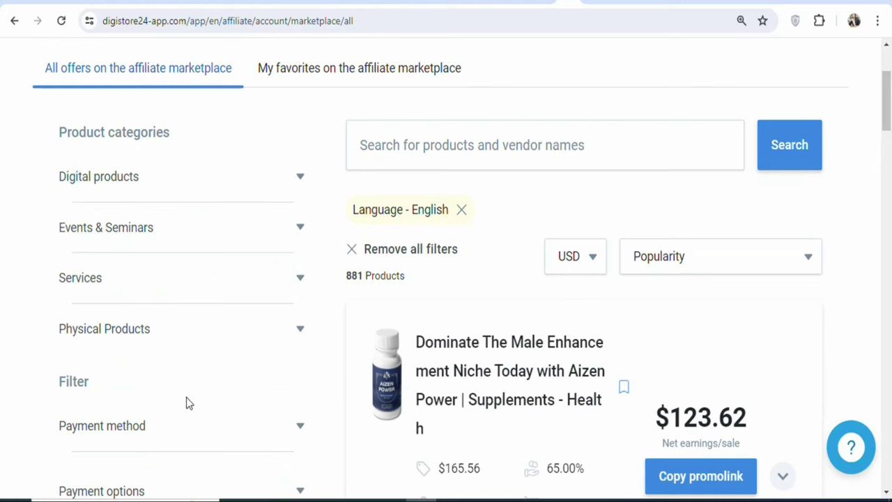
click(221, 337)
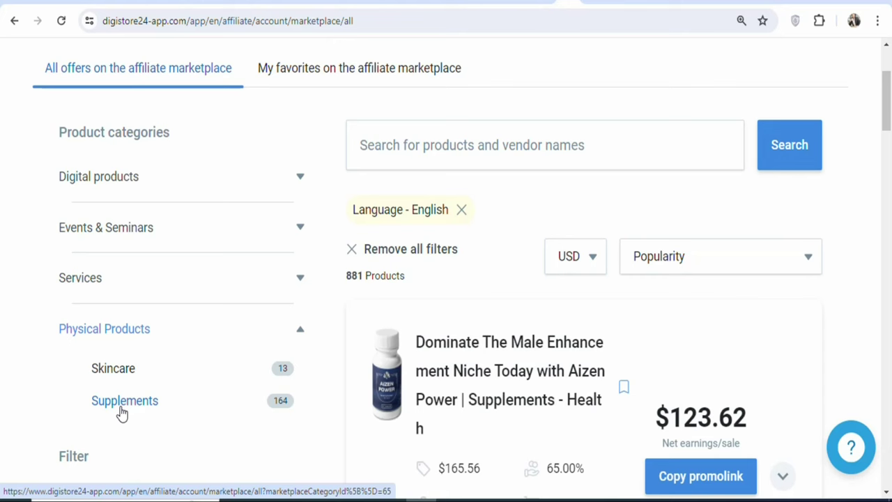
click(234, 341)
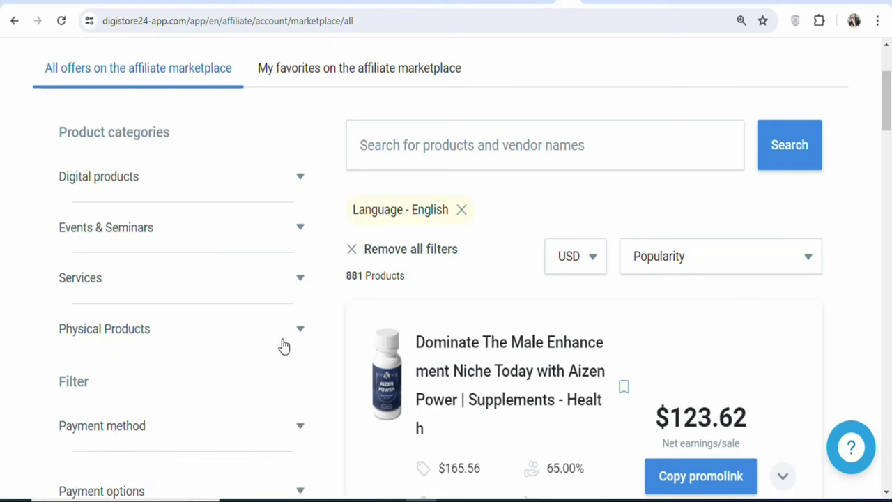
click(129, 289)
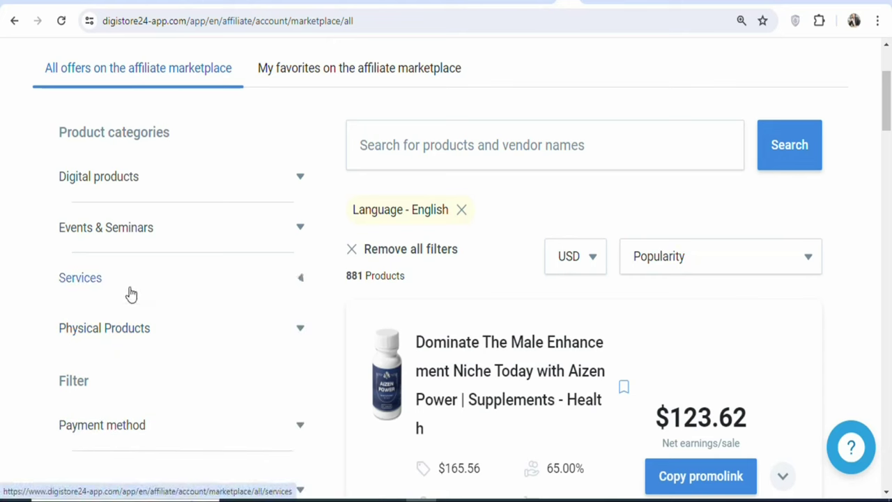
click(183, 233)
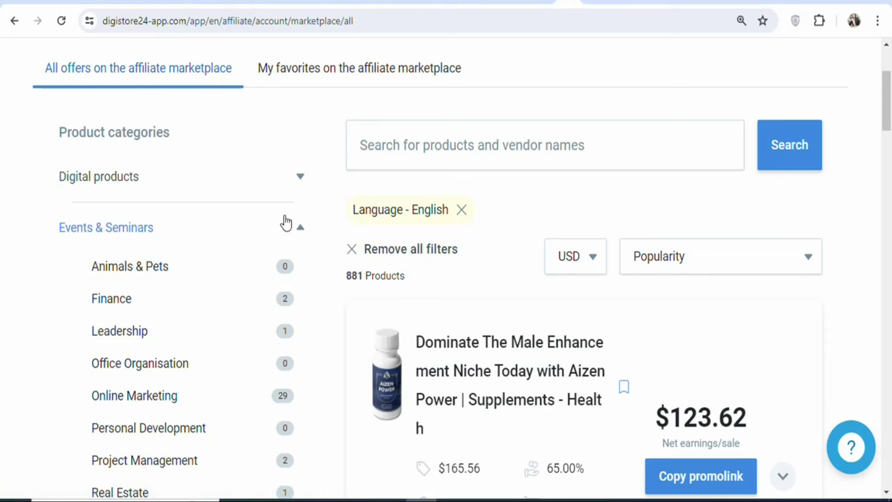
click(285, 222)
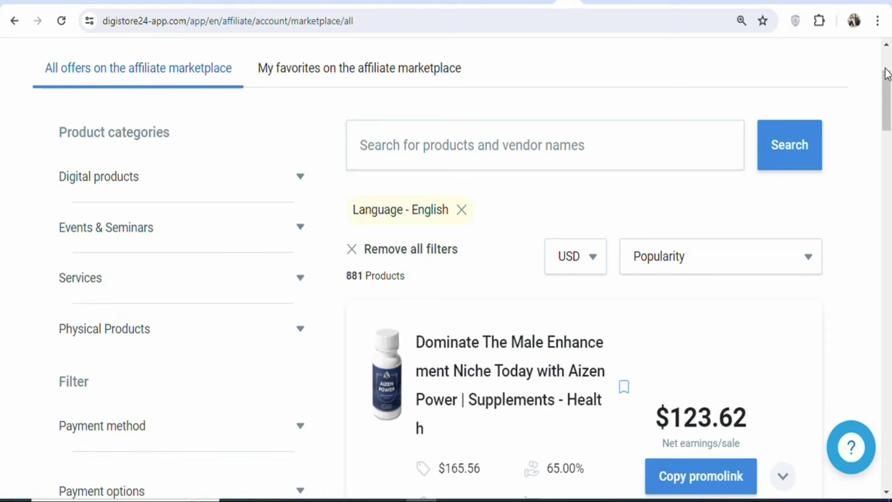
Review the marketplace sorting options and sort the English-language offers by Cart conversion.
scroll(887, 73, up, 2)
scroll(889, 123, down, 3)
mouse_move(888, 123)
mouse_down()
mouse_move(888, 97)
mouse_move(888, 111)
mouse_up()
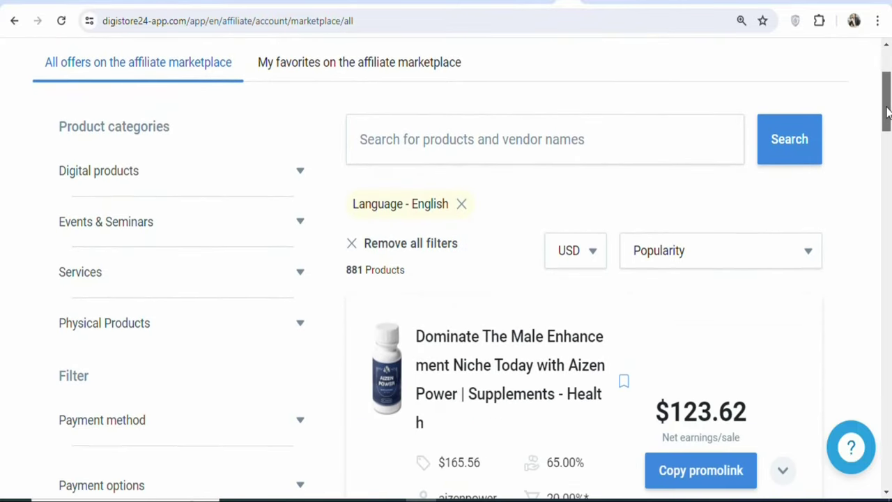
click(797, 261)
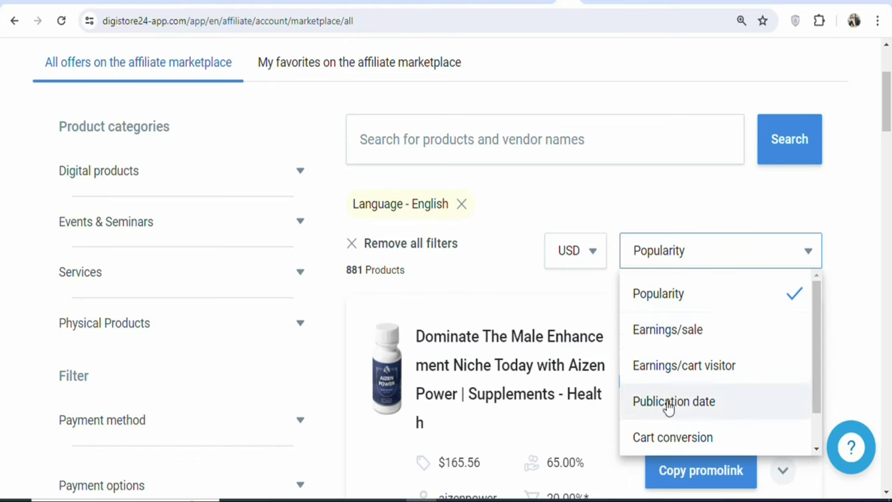
drag(815, 364, 820, 345)
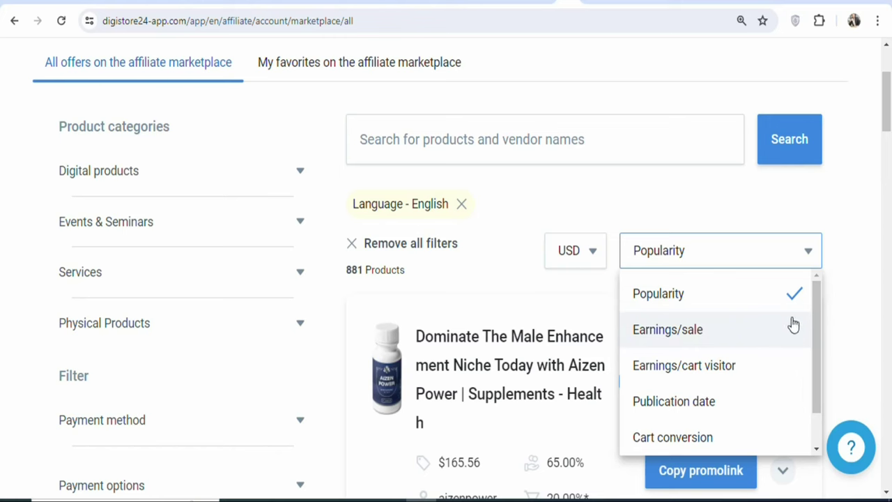
drag(815, 322, 814, 349)
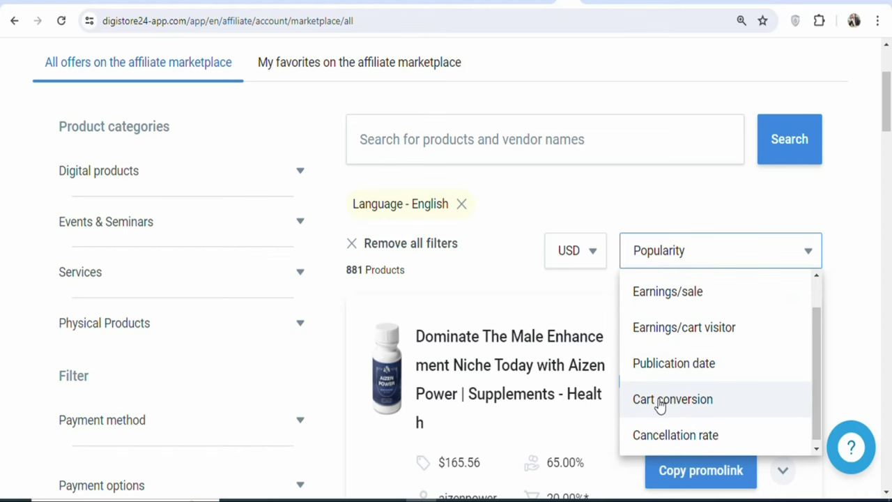
click(659, 401)
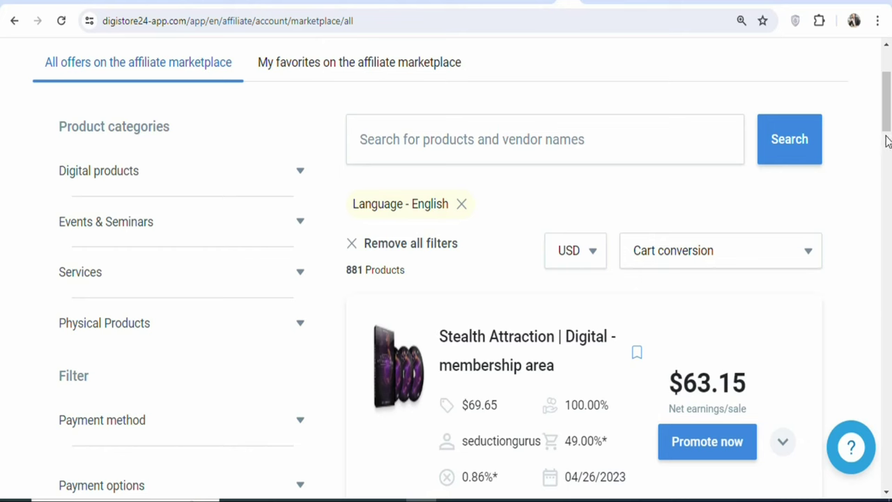
scroll(887, 141, down, 1)
drag(889, 132, 889, 139)
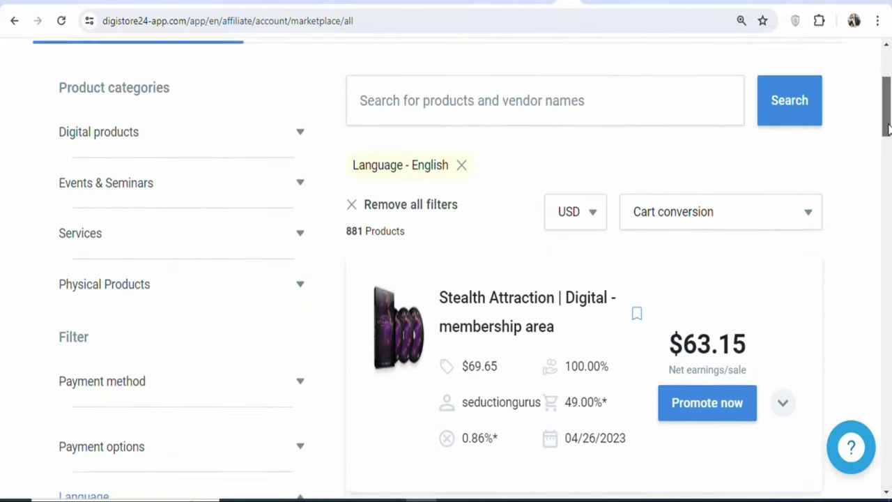
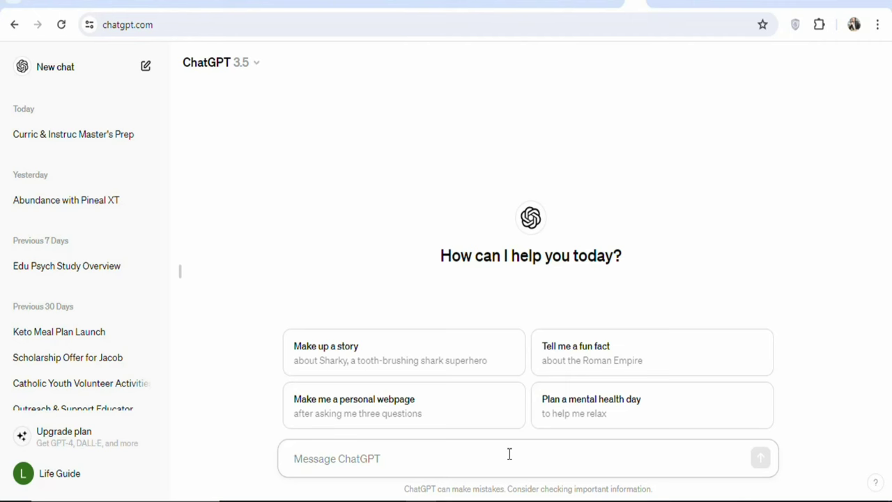
In ChatGPT, request an article about how to manifest abundance with Pineal XT! Supplements and read through the response.
text(write an article about how to manifest abundance with Pineal XT! Supplements.)
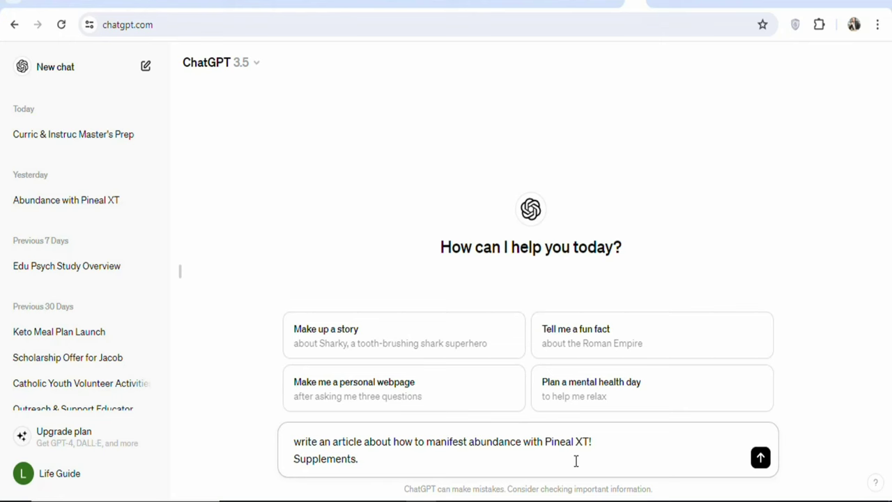
click(761, 458)
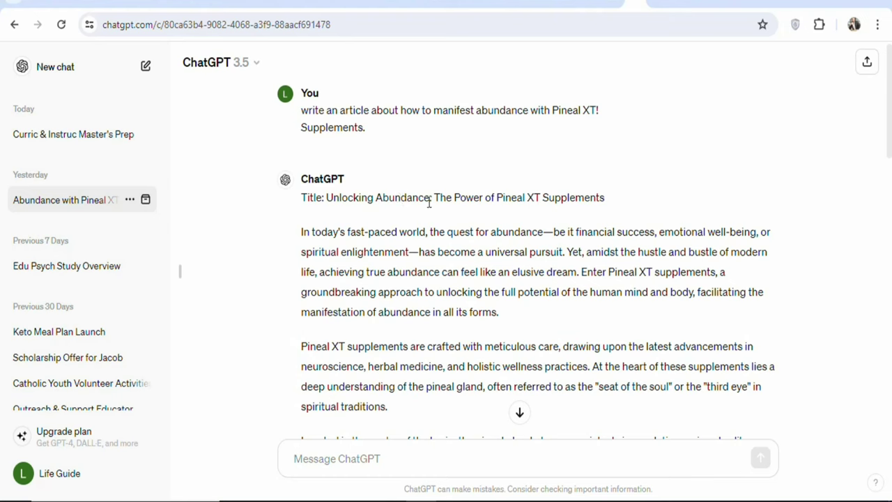
drag(382, 197, 524, 198)
drag(440, 251, 519, 291)
drag(890, 140, 890, 418)
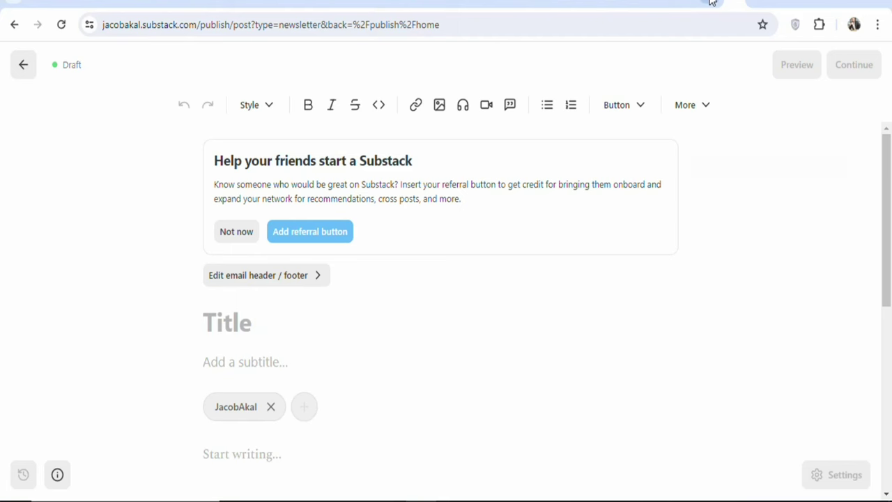
Copy "Unlocking Abundance" from the ChatGPT article's title and paste it as the title of the Substack draft post.
click(634, 4)
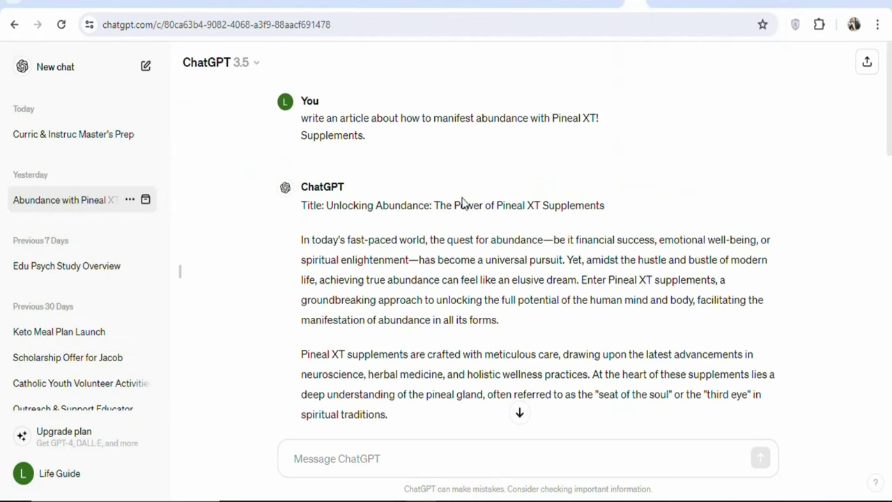
drag(430, 205, 325, 204)
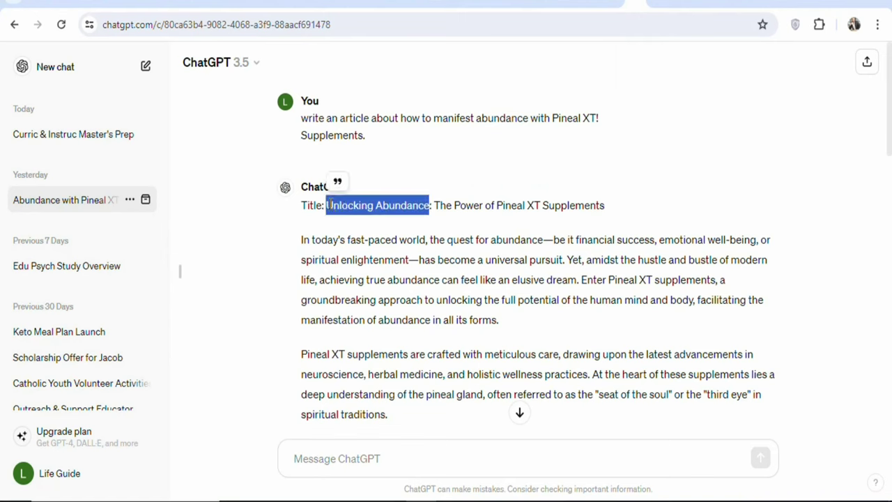
right_click(354, 204)
click(370, 220)
key(ctrl+Tab)
click(299, 325)
key(ctrl+v)
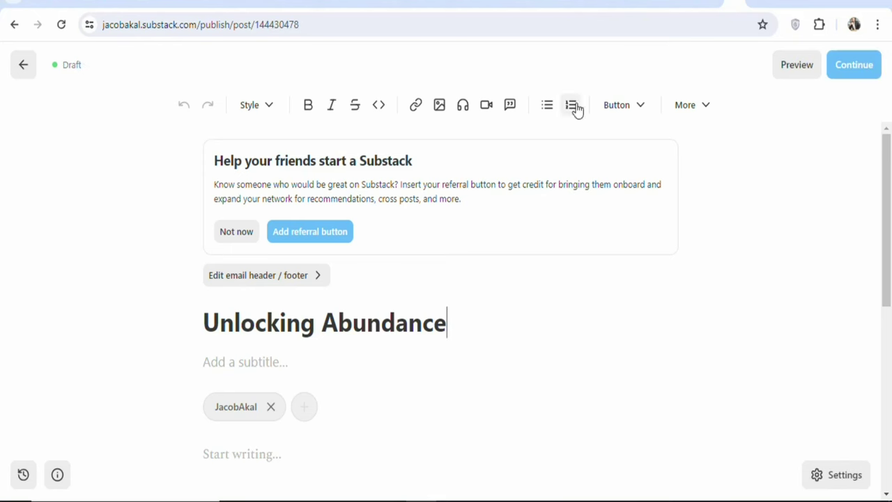
Copy "The Power of Pineal XT Supplements" from the ChatGPT article's title into the Substack draft's subtitle.
click(632, 8)
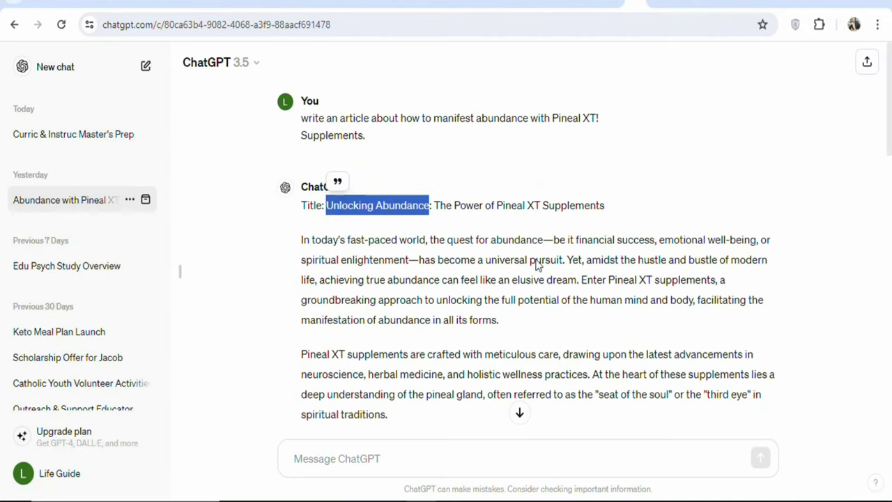
drag(436, 203, 606, 218)
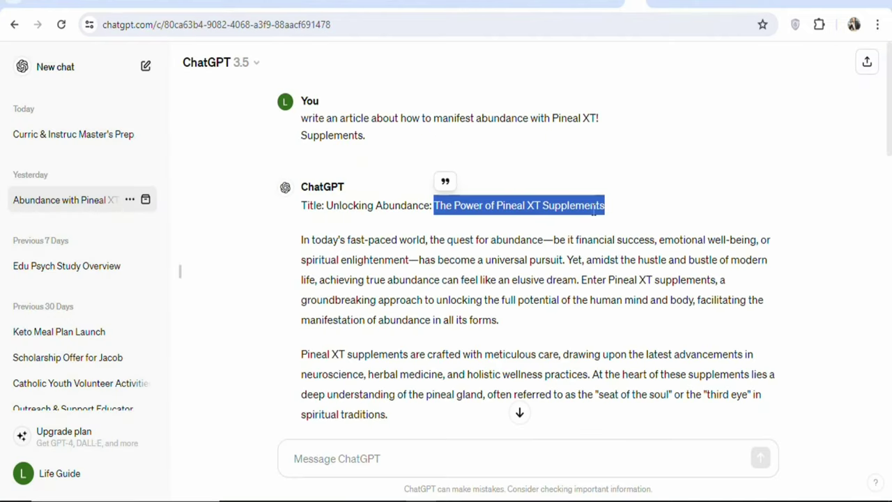
right_click(594, 209)
click(617, 223)
click(753, 2)
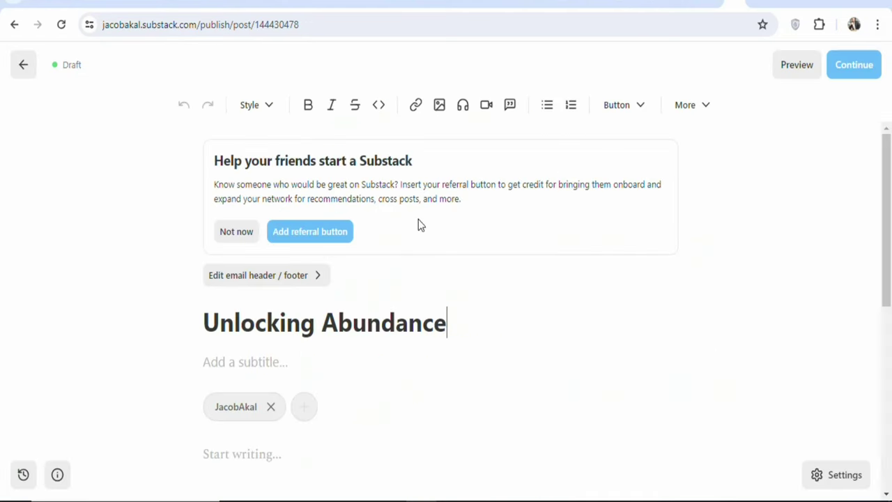
click(394, 361)
key(ctrl+v)
key(Return)
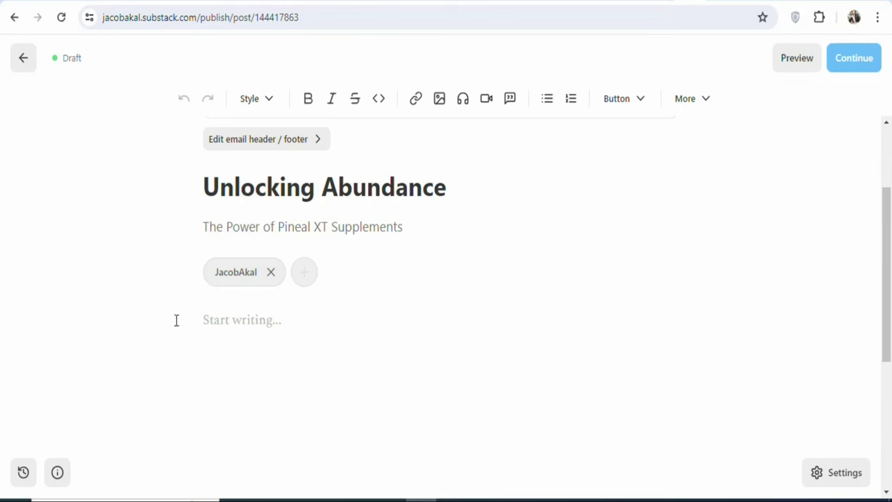
Copy the full article body below the title from ChatGPT and paste it into the body of the Substack draft.
key(alt+Tab)
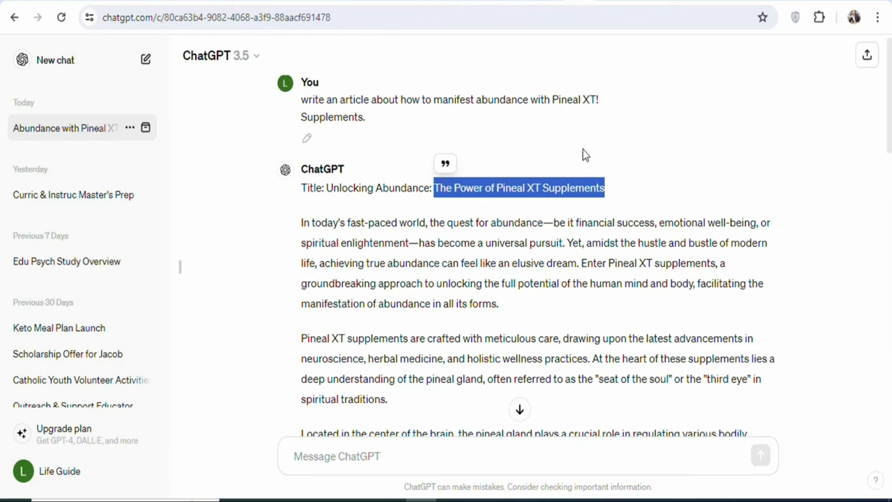
click(301, 220)
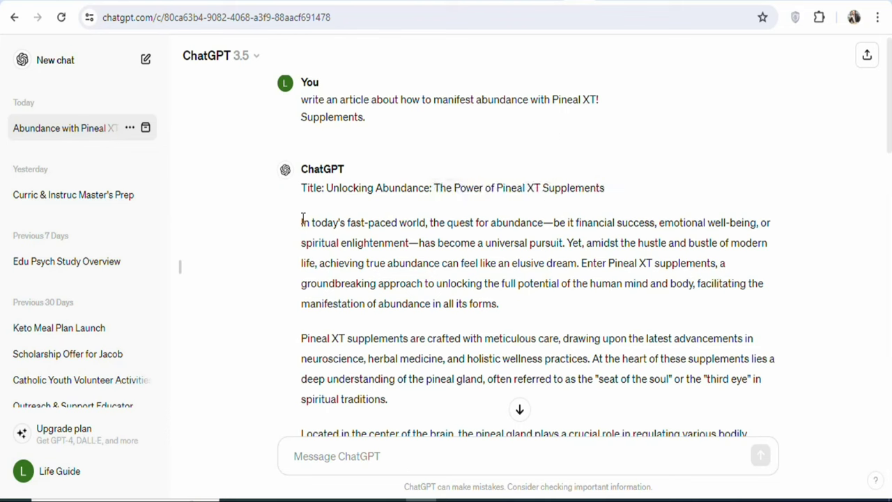
drag(302, 223, 400, 462)
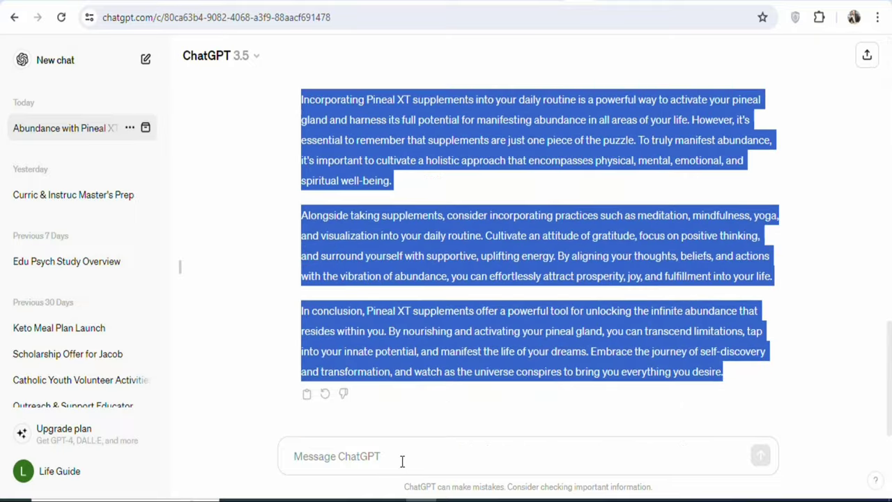
right_click(440, 364)
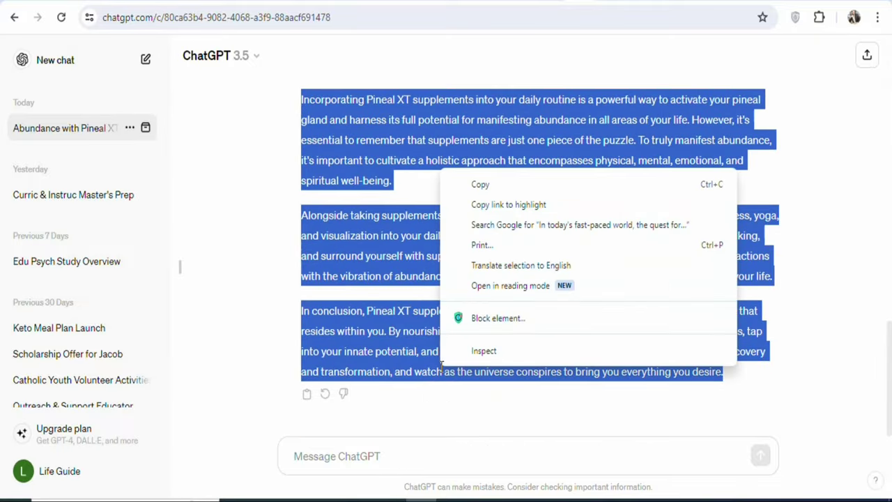
click(478, 185)
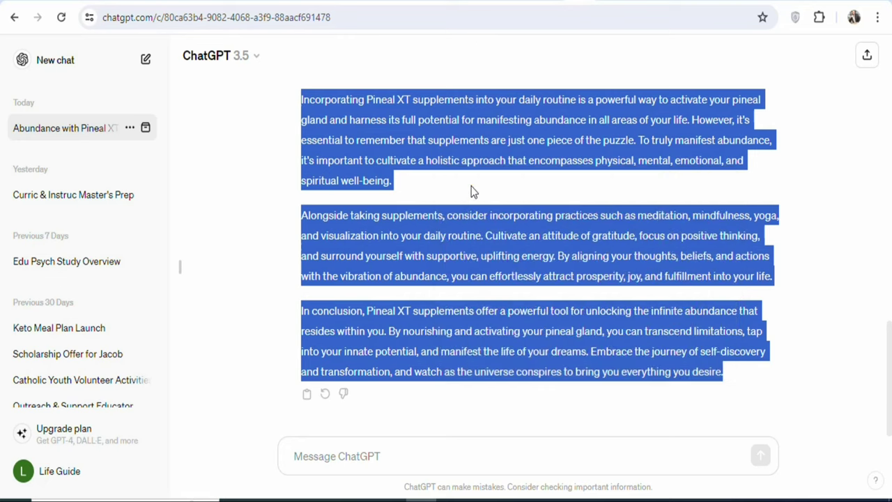
click(693, 4)
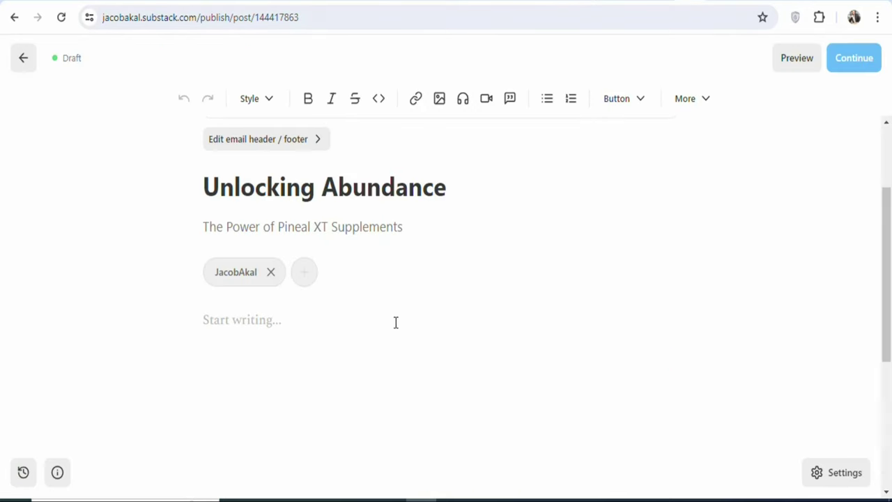
key(ctrl+v)
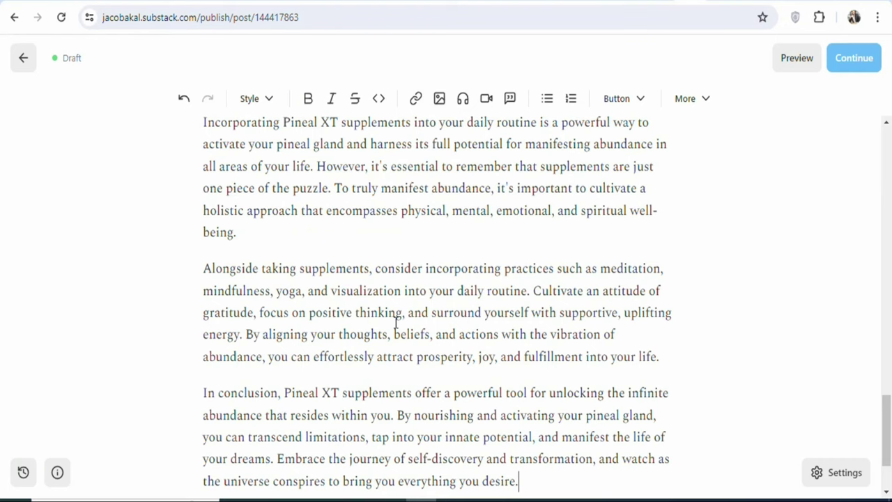
Insert the line "click here to get access to the pineal supplement!" between "Here are some key ways:" and the numbered list.
drag(887, 432, 870, 281)
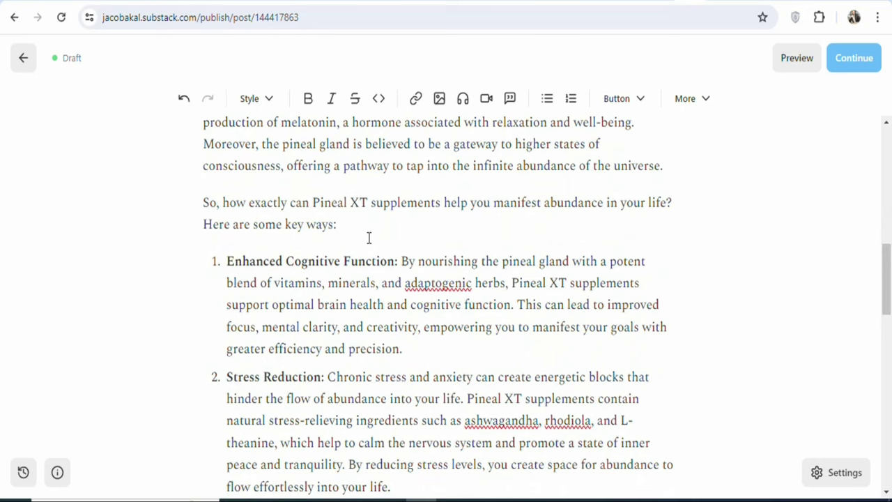
key(Return)
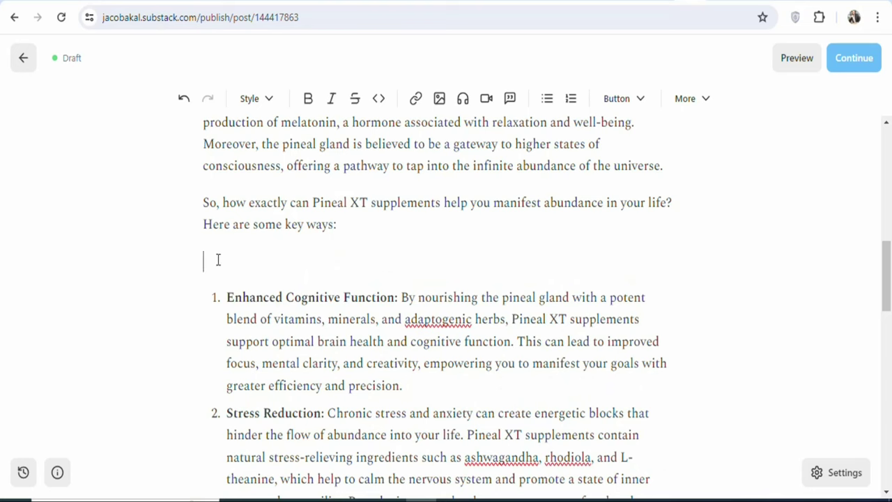
text(lick here to get access to the pineal s)
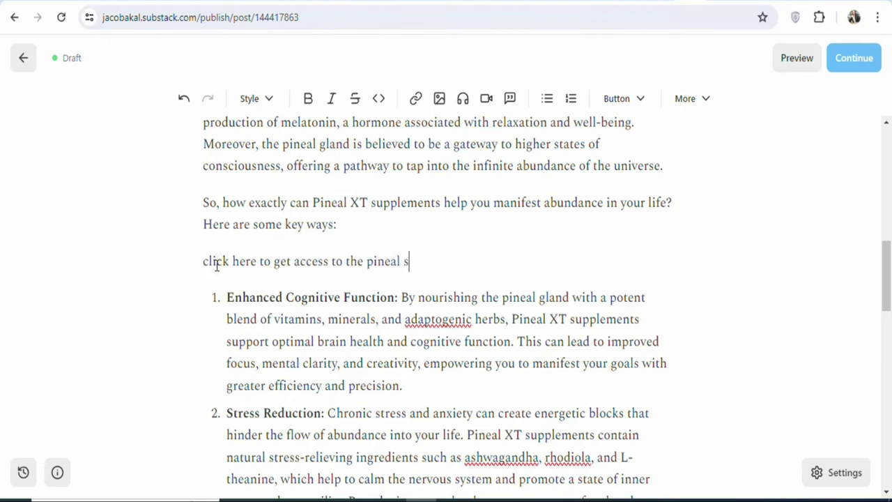
text(upplement!)
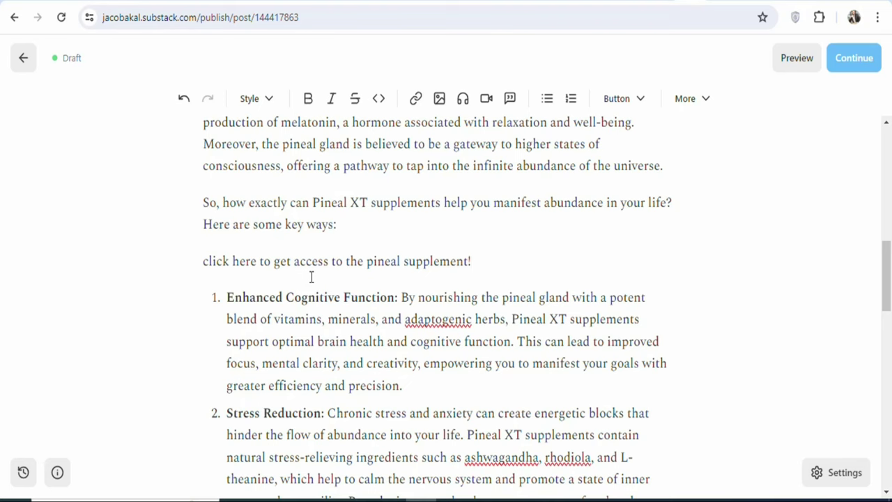
Switch to the Google Sites landing page and copy its published site link.
click(731, 2)
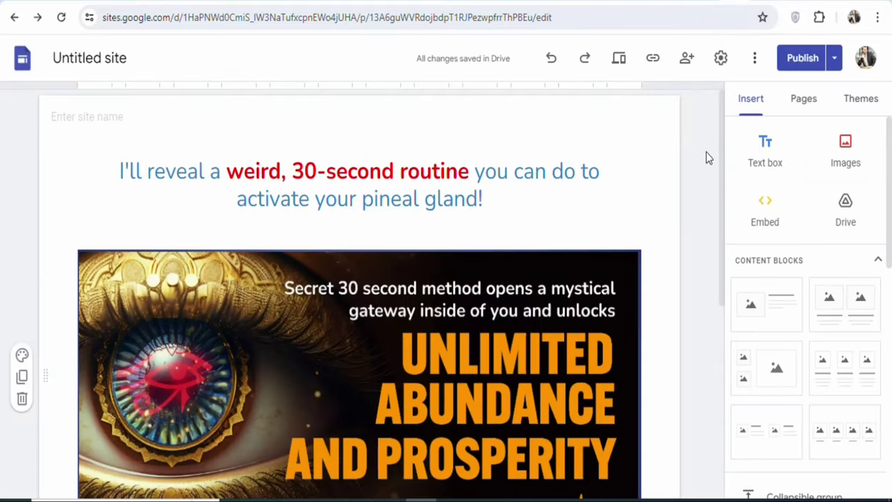
click(654, 61)
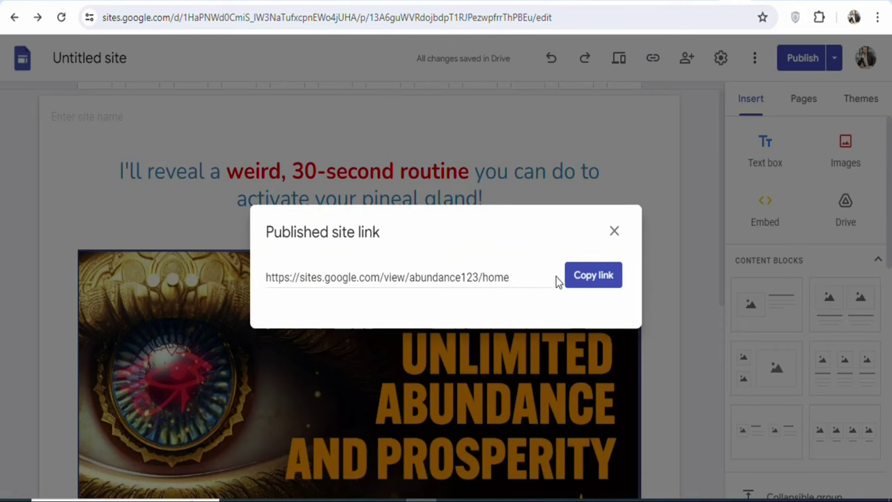
click(592, 277)
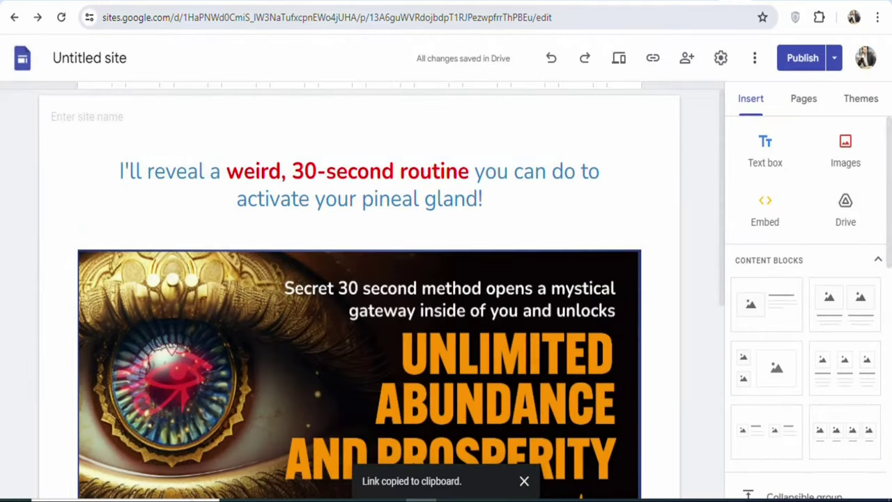
click(752, 2)
click(465, 253)
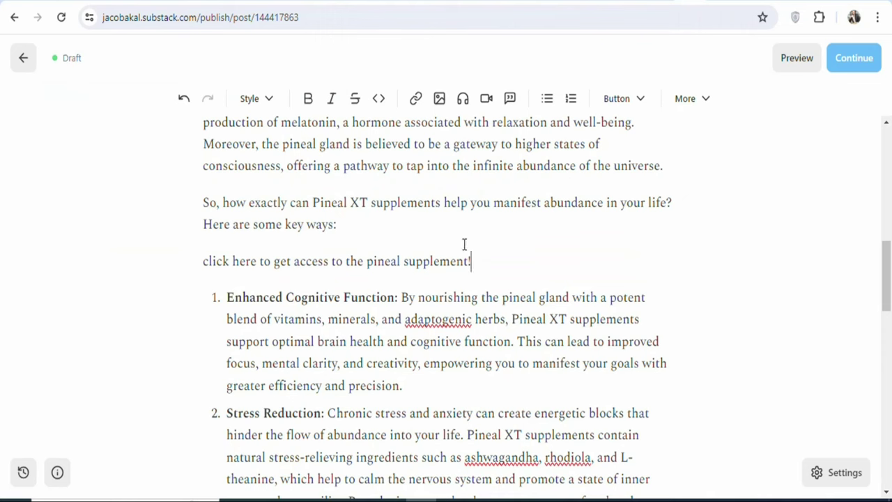
shift+click(200, 268)
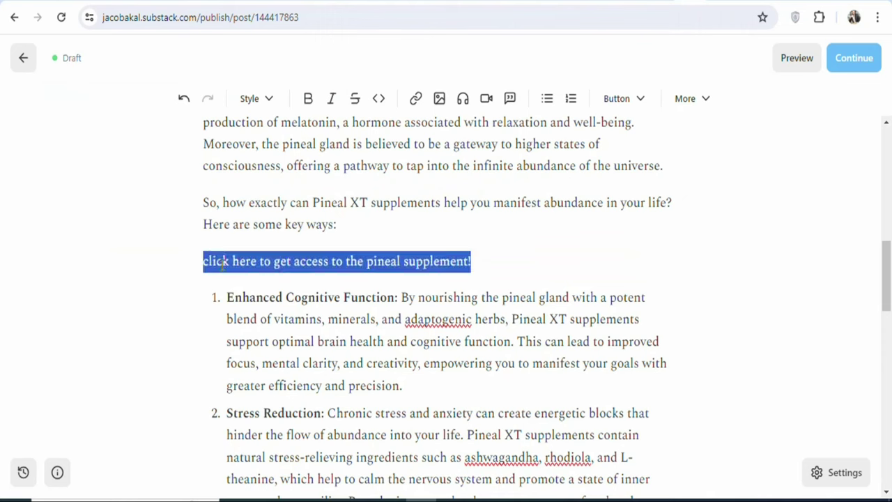
click(416, 101)
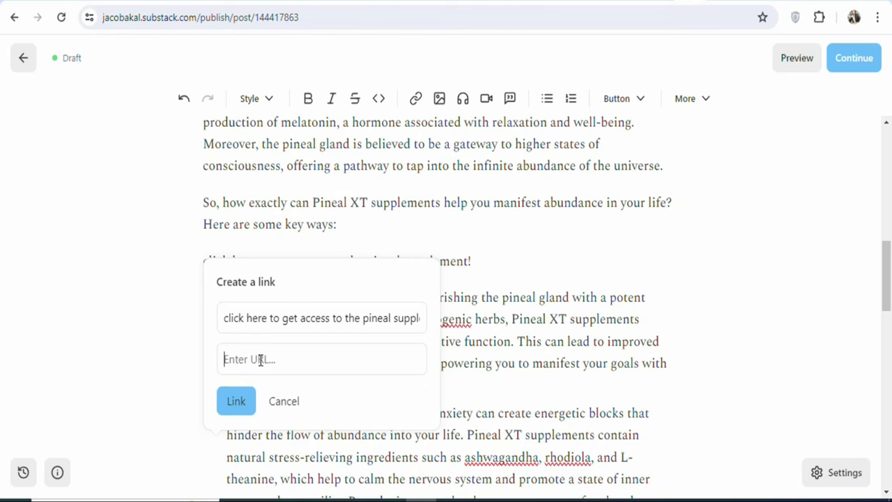
key(ctrl+v)
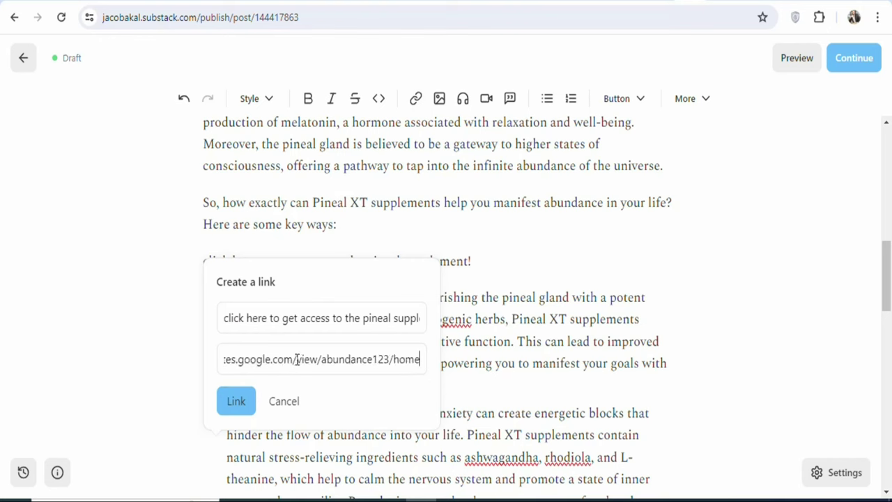
click(239, 409)
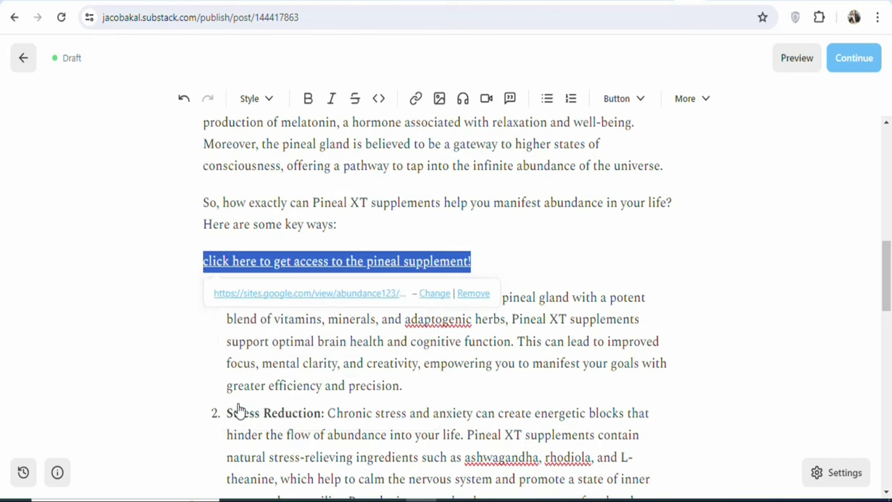
click(366, 359)
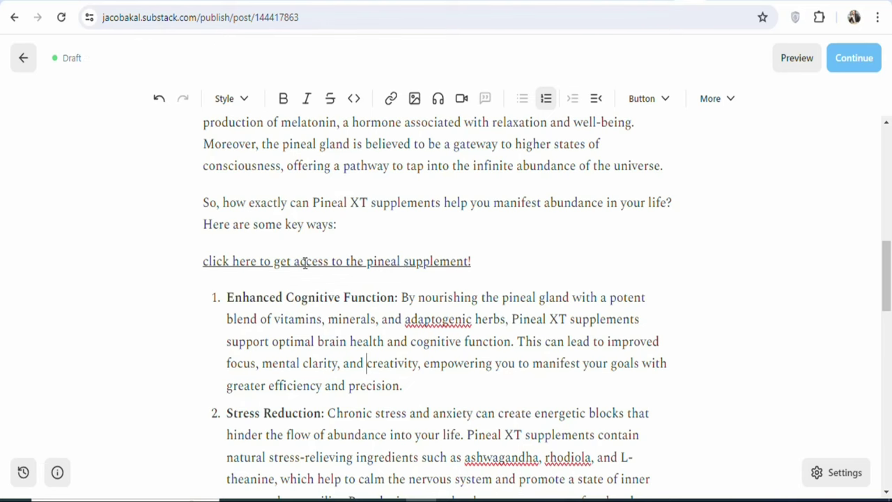
Copy the linked "click here" line and paste it on a new line beneath list item 5, Heightened Spiritual Awareness.
triple_click(473, 260)
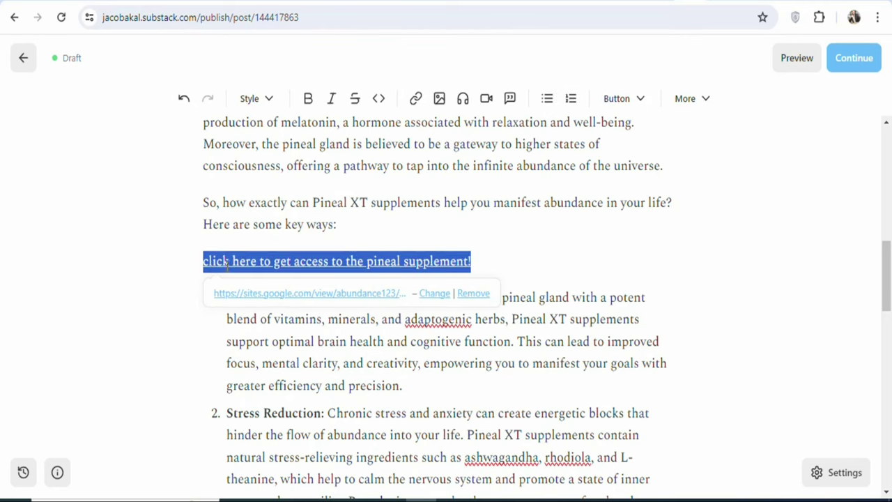
right_click(225, 263)
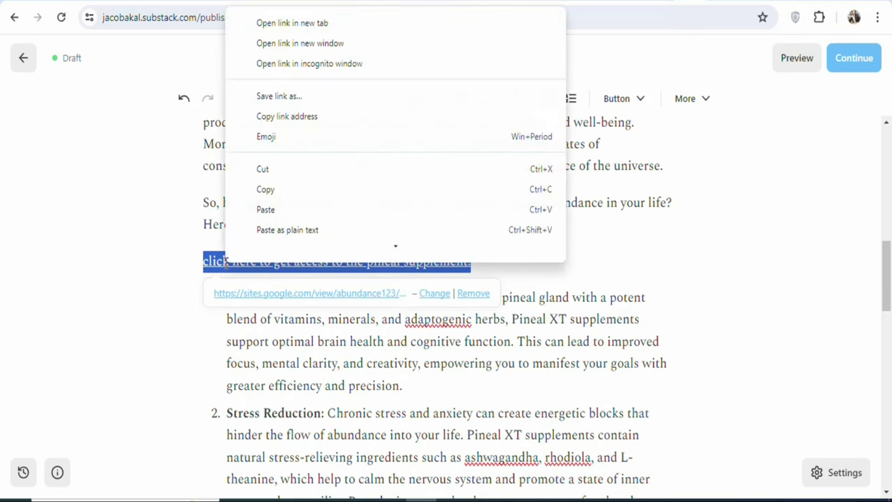
click(263, 187)
click(671, 265)
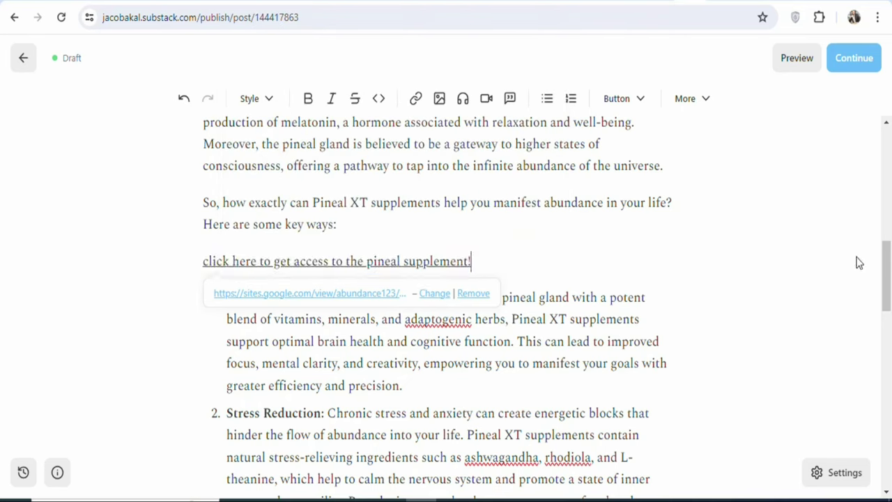
drag(889, 261, 879, 383)
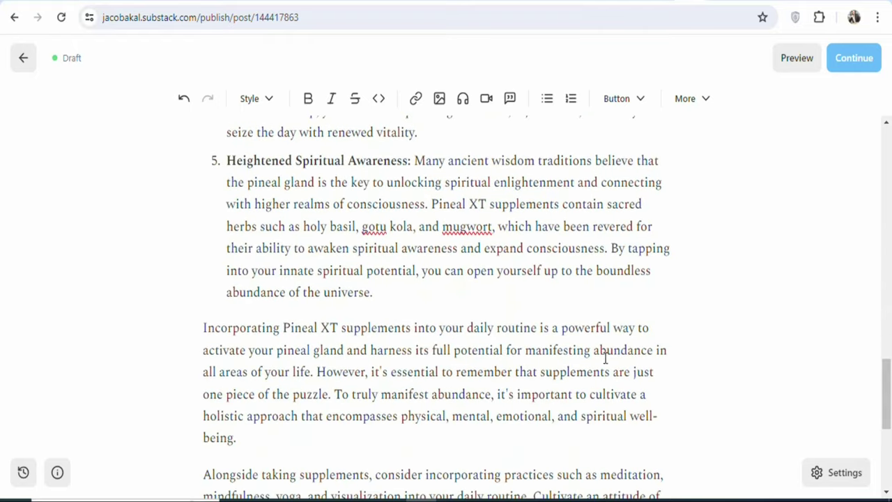
click(379, 296)
key(Return)
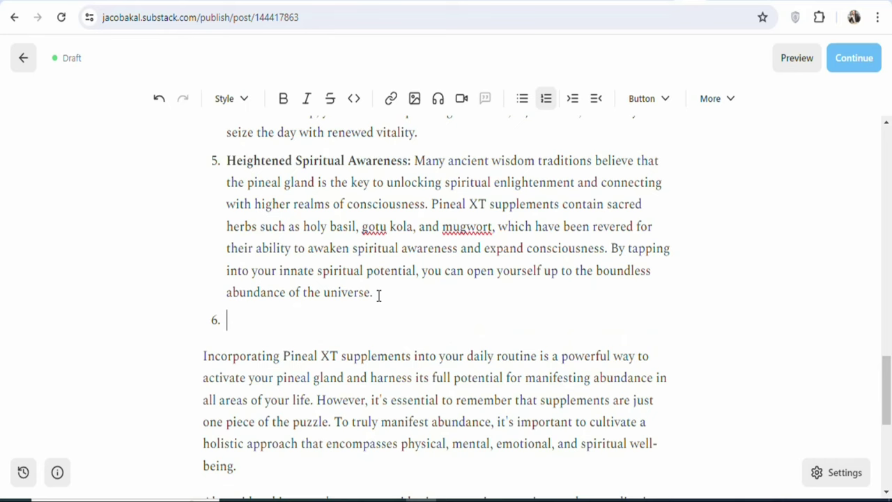
key(BackSpace)
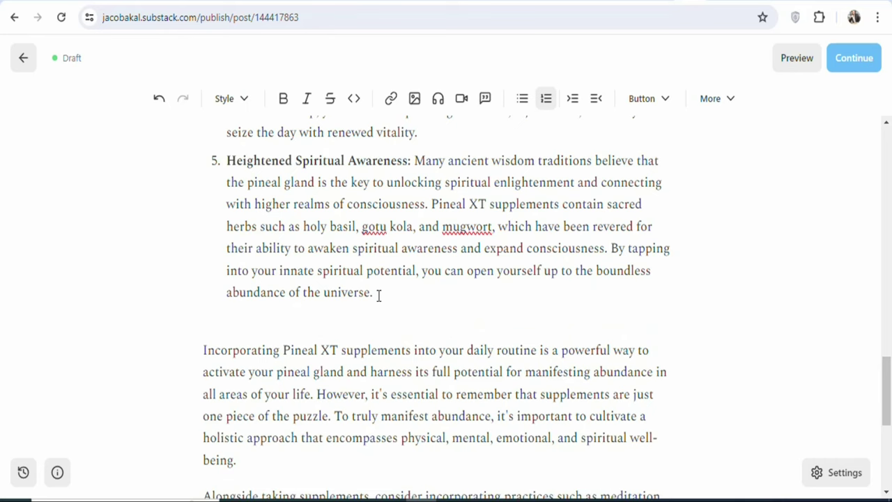
key(ctrl+v)
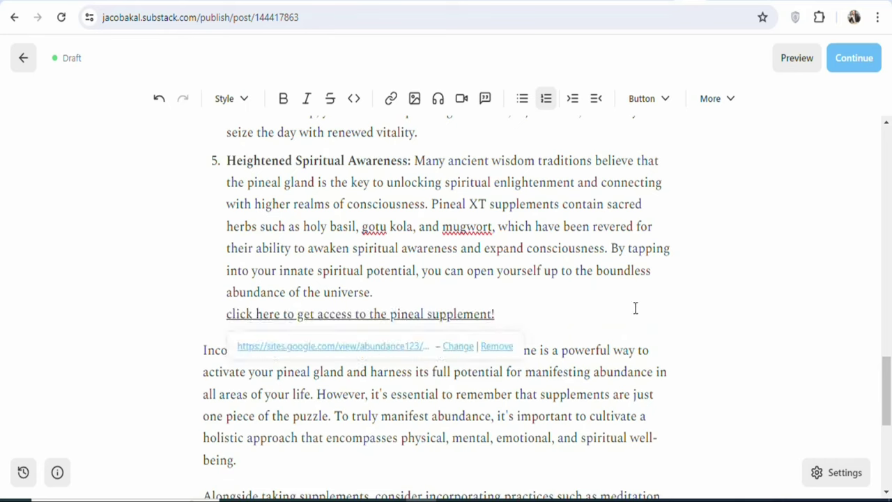
Paste the copied link line on a new line after the article's concluding paragraph.
drag(884, 388, 888, 460)
click(524, 375)
key(Return)
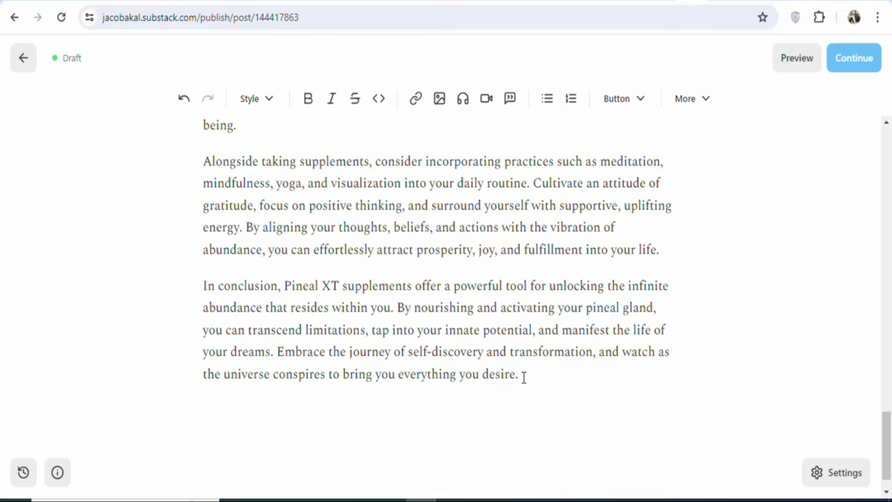
key(ctrl+v)
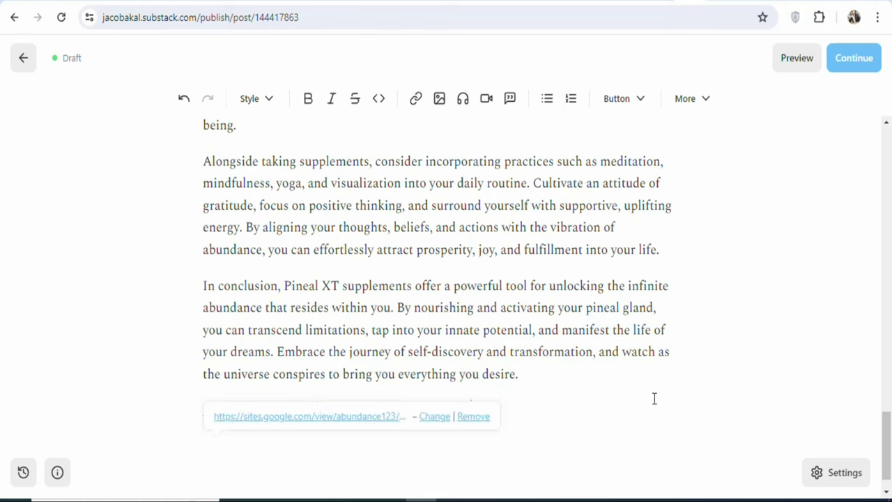
click(635, 406)
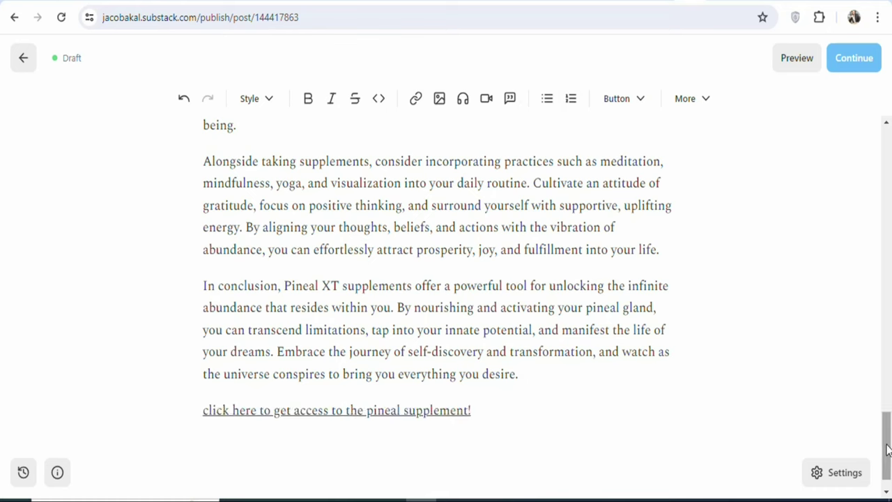
Return to the start of the draft and preview the post in the mobile layout, reading through to the end of the article.
drag(887, 449, 888, 129)
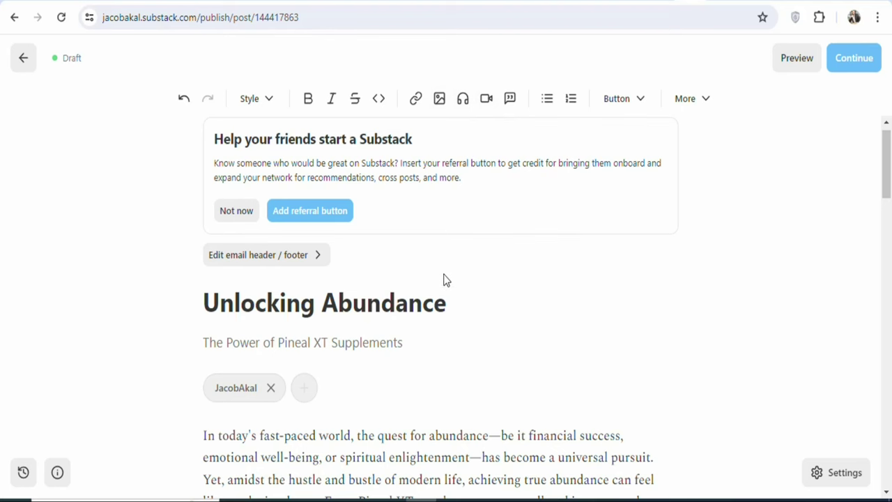
mouse_move(888, 200)
mouse_down()
mouse_move(889, 235)
mouse_move(890, 201)
mouse_up()
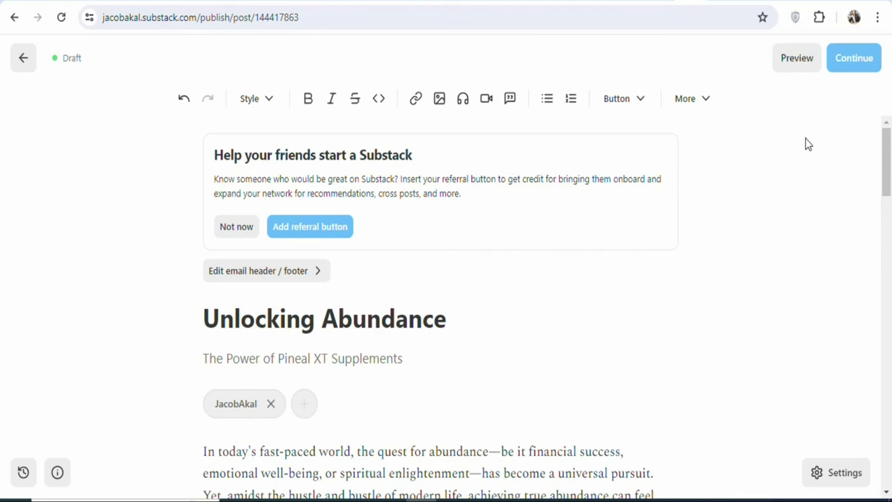
click(797, 59)
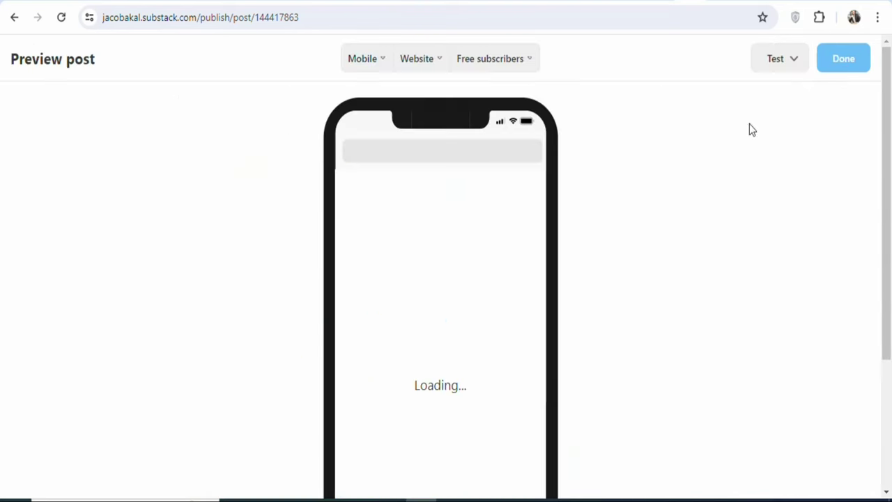
drag(538, 191, 538, 457)
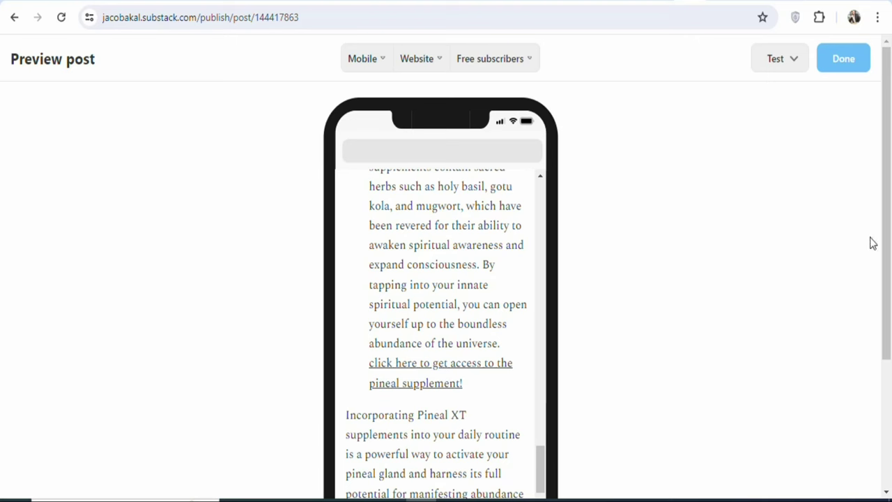
mouse_move(883, 303)
mouse_down()
mouse_move(890, 398)
mouse_move(890, 297)
mouse_up()
Switch the post preview to the Desktop layout, review the article's beginning, and close the preview.
click(383, 70)
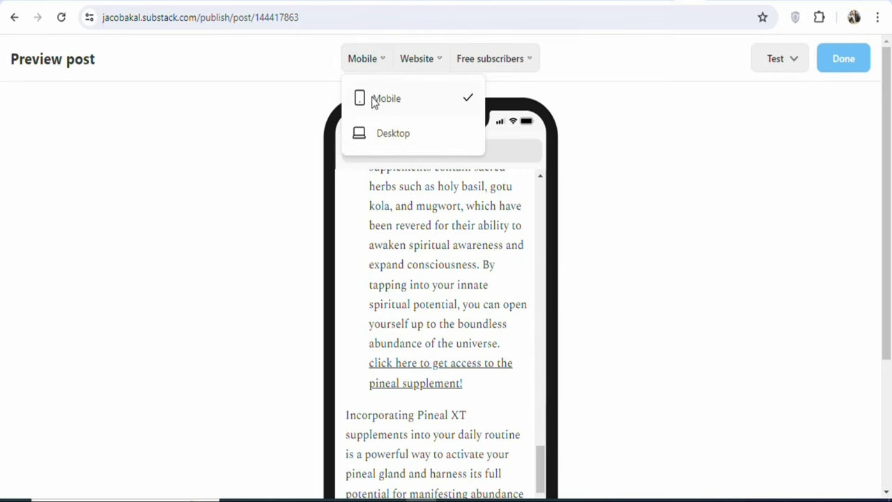
click(380, 136)
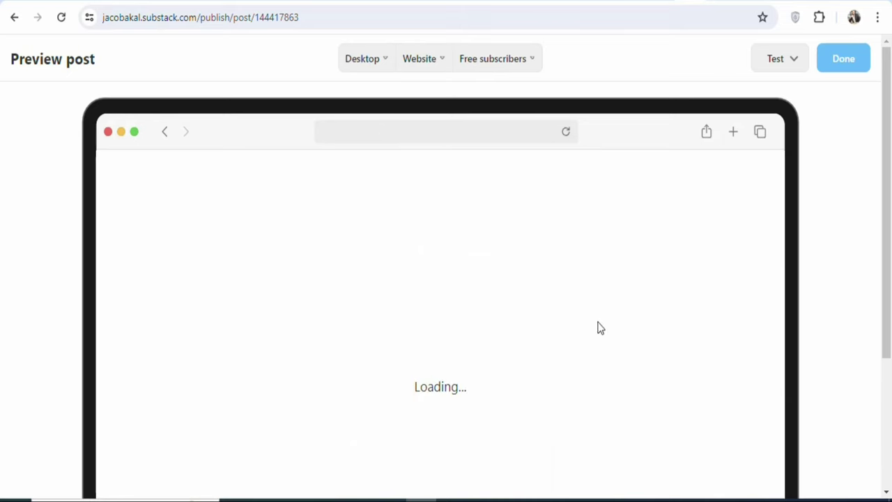
drag(778, 232, 778, 174)
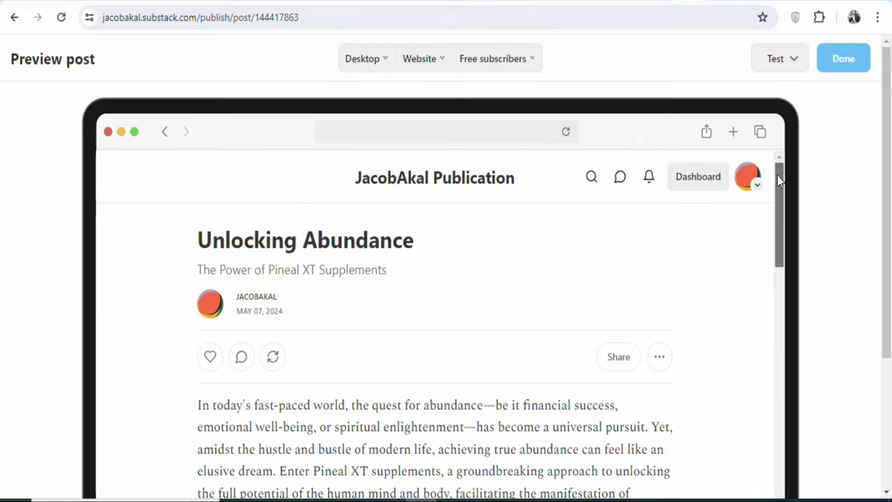
click(838, 65)
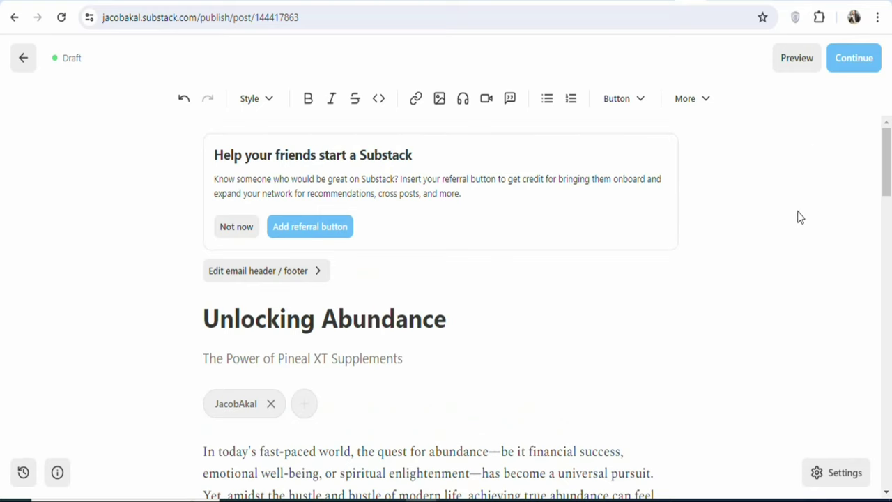
Continue to the post's publish settings and add the tag "money".
drag(888, 184, 888, 152)
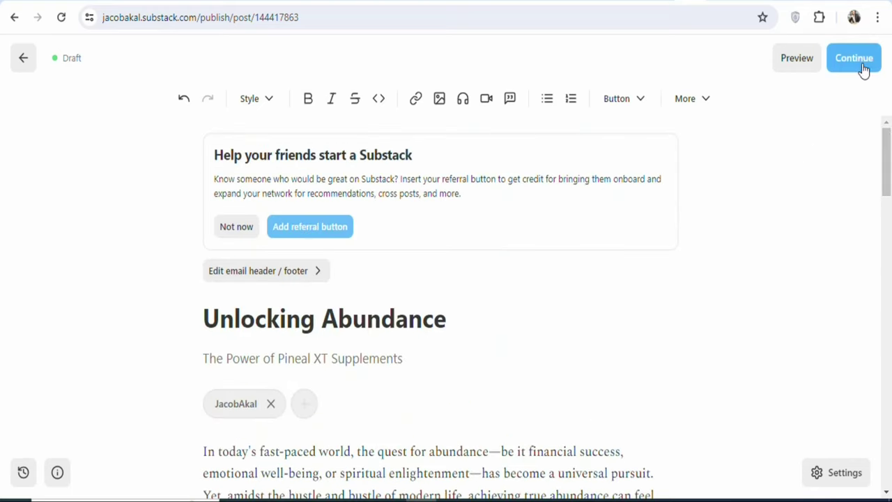
click(860, 64)
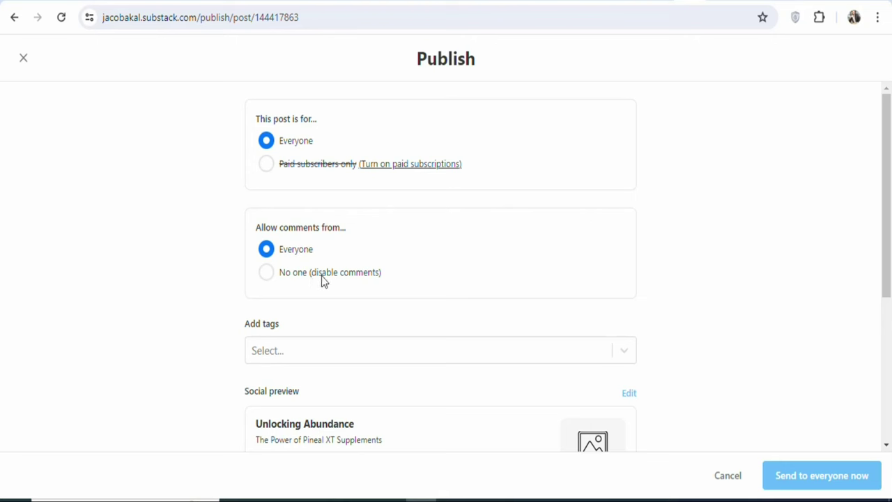
scroll(885, 299, down, 1)
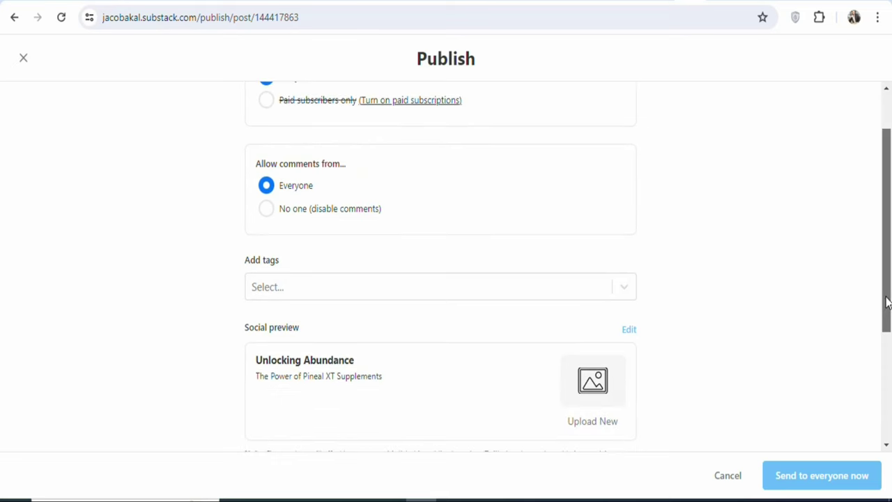
drag(885, 301, 884, 326)
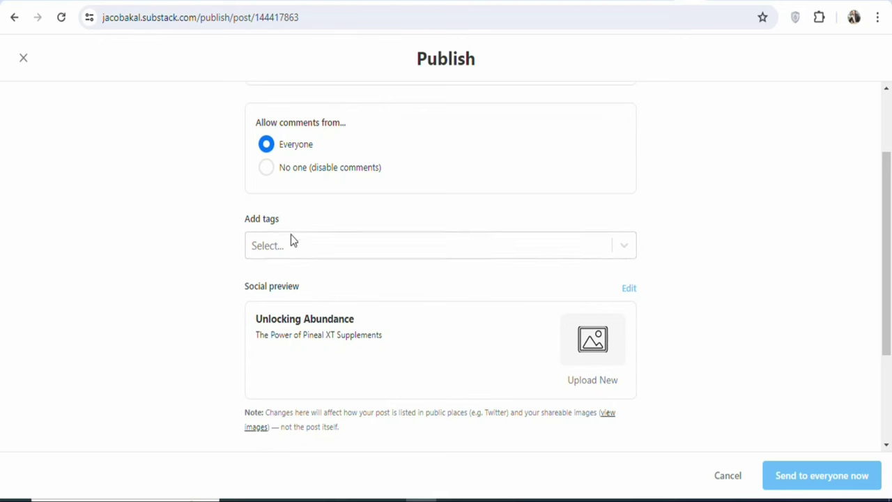
click(332, 243)
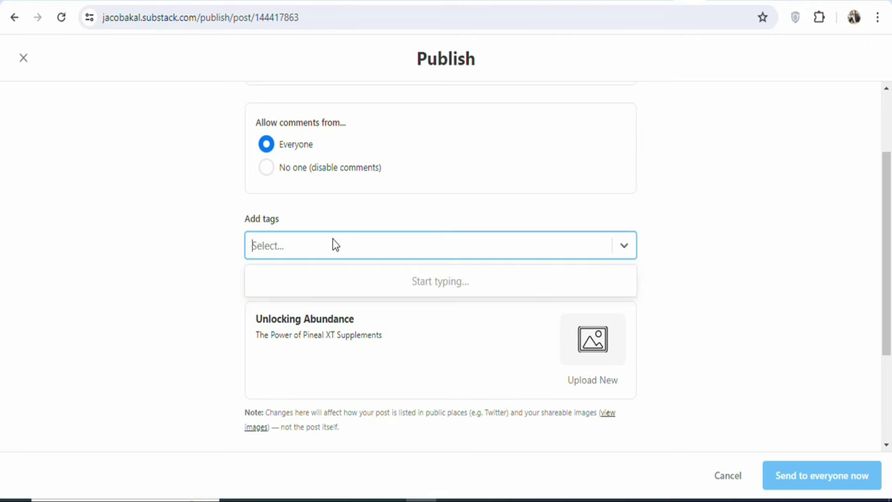
text(money)
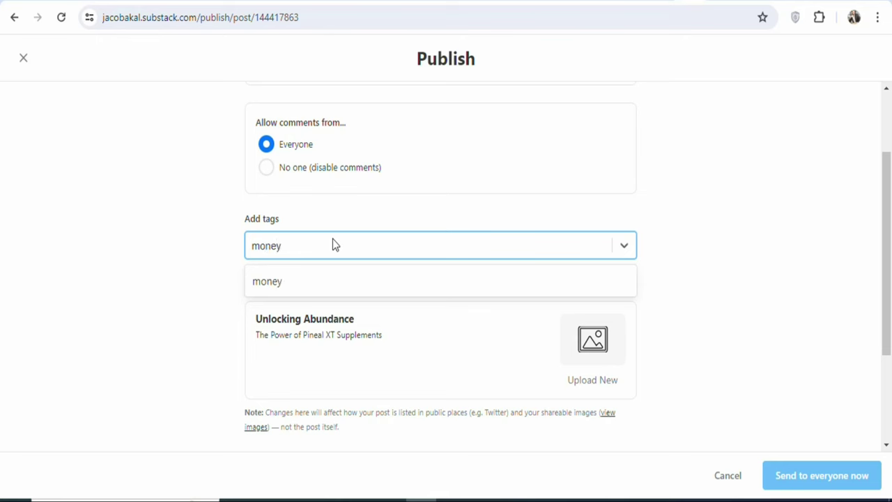
click(298, 286)
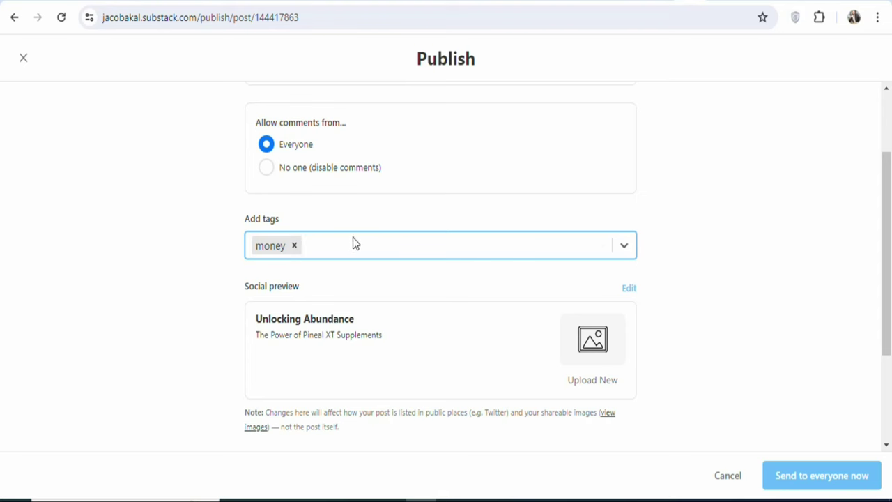
Add the tags "manifestation" and "supplement" to the post.
text(mani)
text(sf)
key(BackSpace)
key(BackSpace)
text(festation)
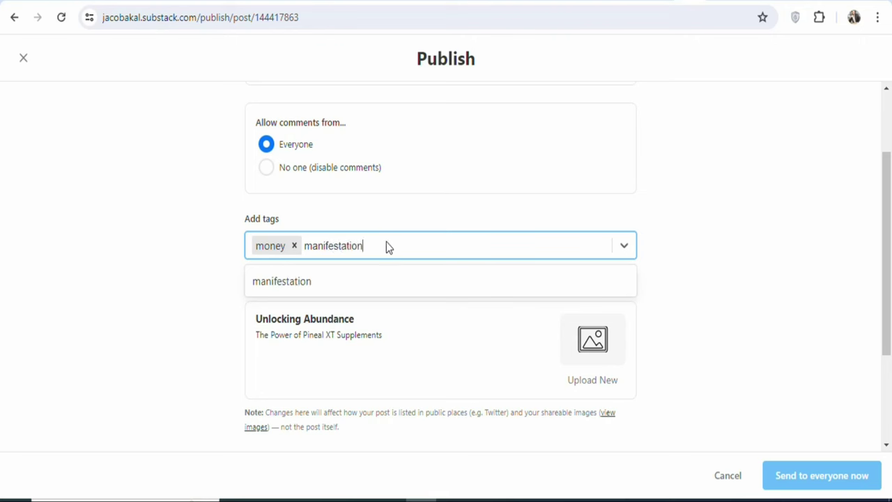
click(328, 287)
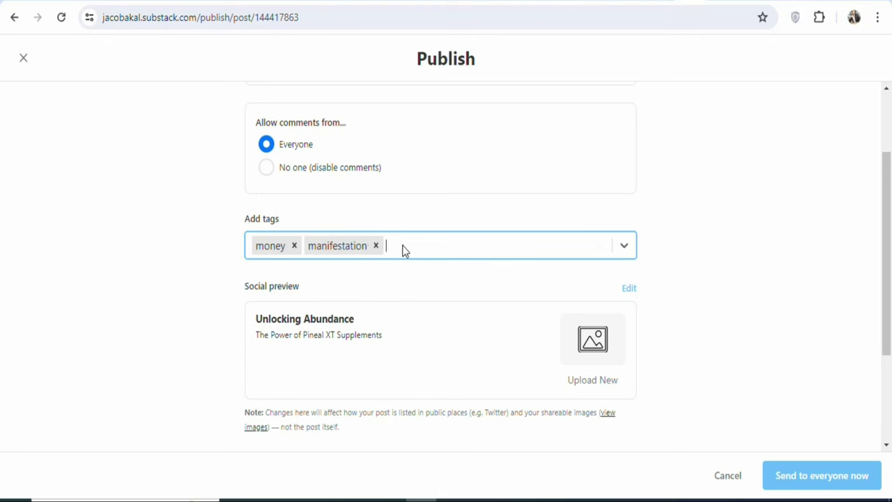
click(402, 249)
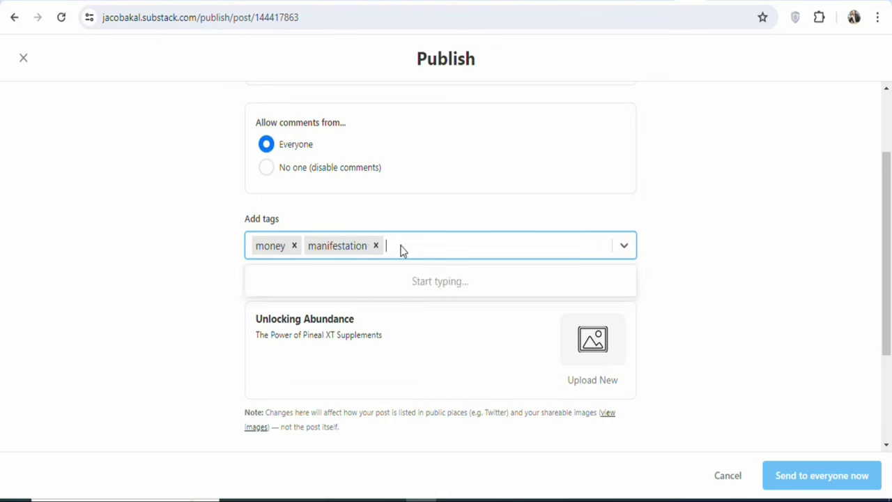
text(su)
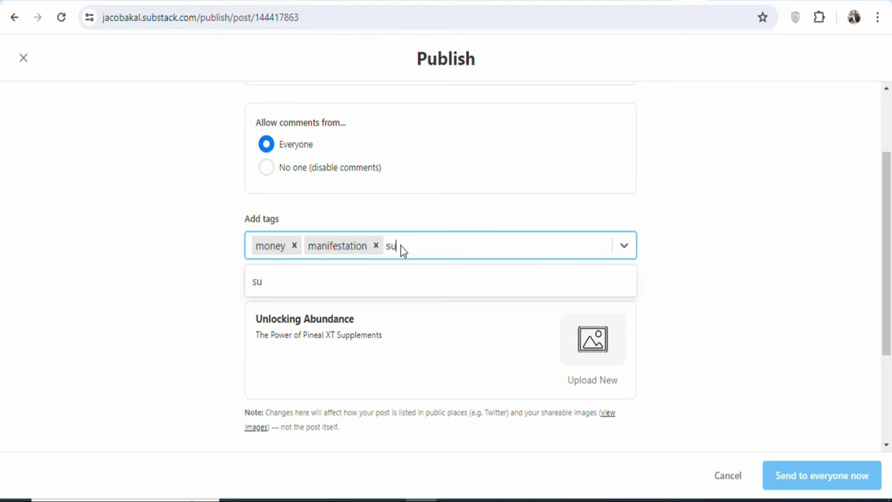
text(pplement)
click(370, 283)
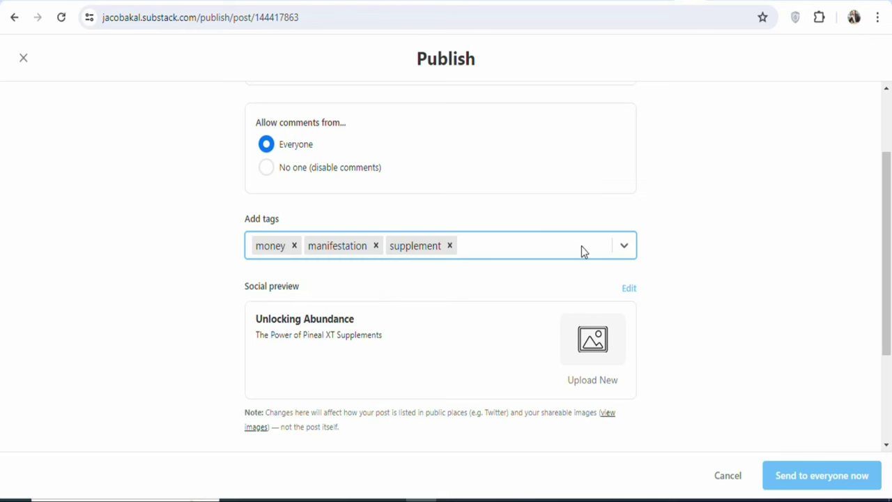
scroll(593, 258, down, 1)
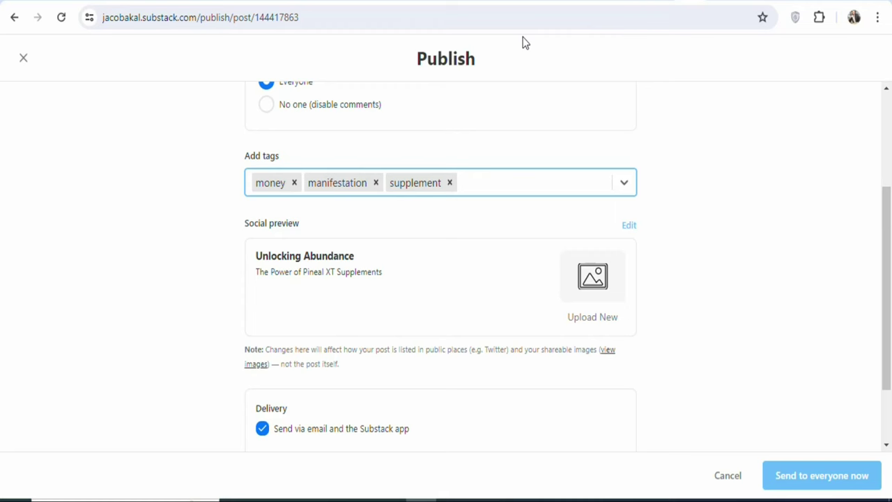
Open a new browser tab and search Google Images for "Pineal XT! Supplements".
key(ctrl+t)
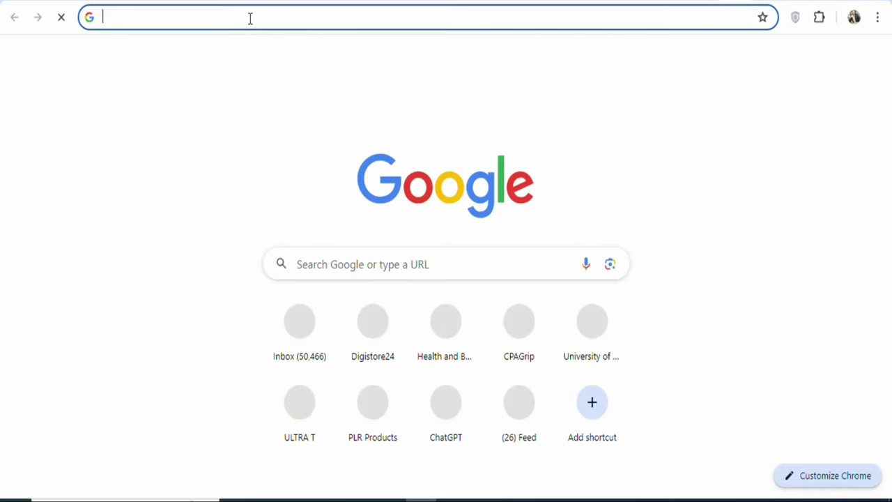
text(pineeal)
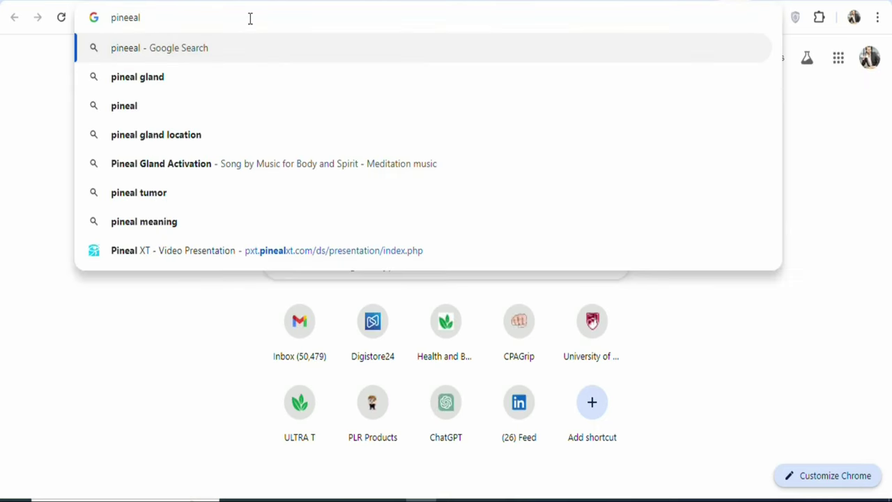
key(BackSpace)
key(BackSpace)
key(BackSpace)
text(al)
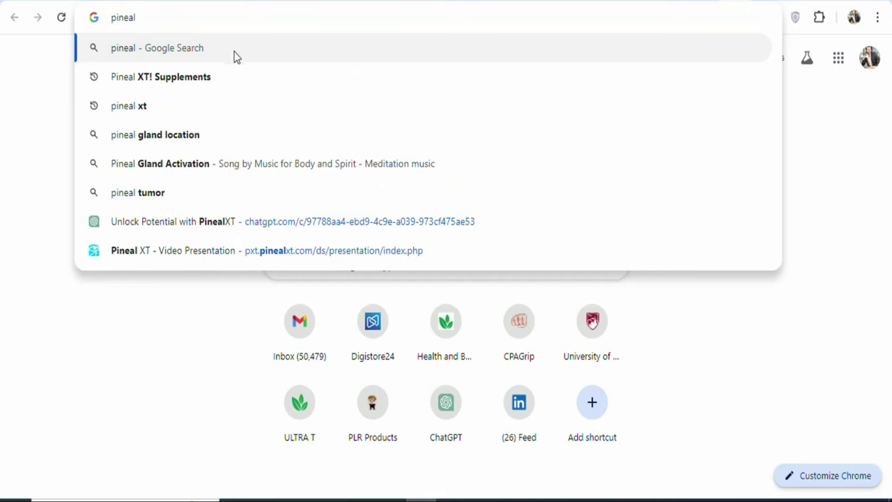
click(230, 72)
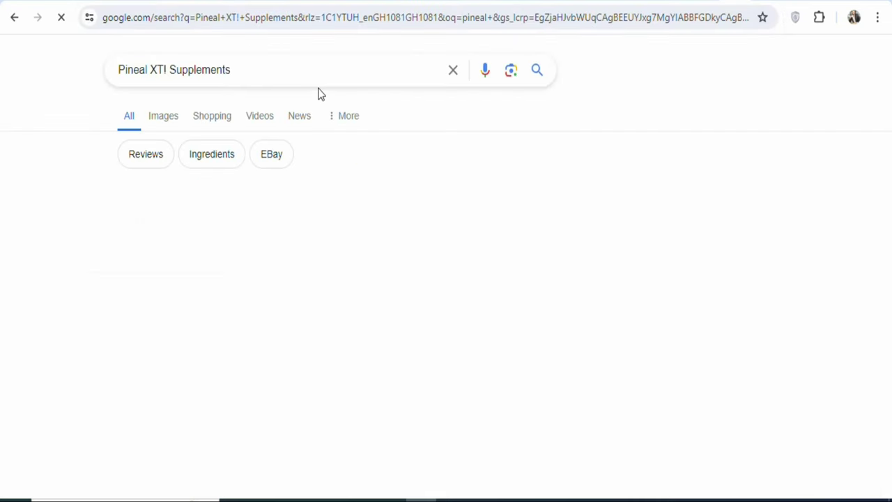
click(176, 117)
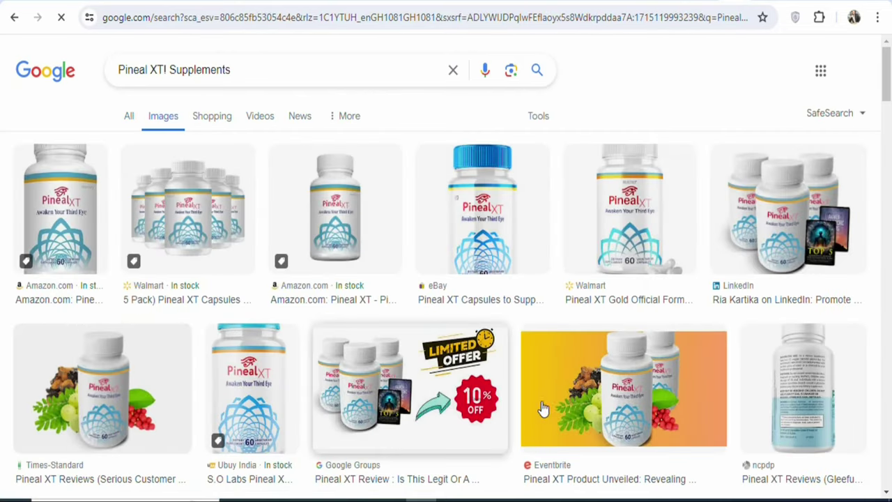
Save the Eventbrite Pineal XT picture with the orange background to Downloads as the JPEG "download (11)".
right_click(622, 382)
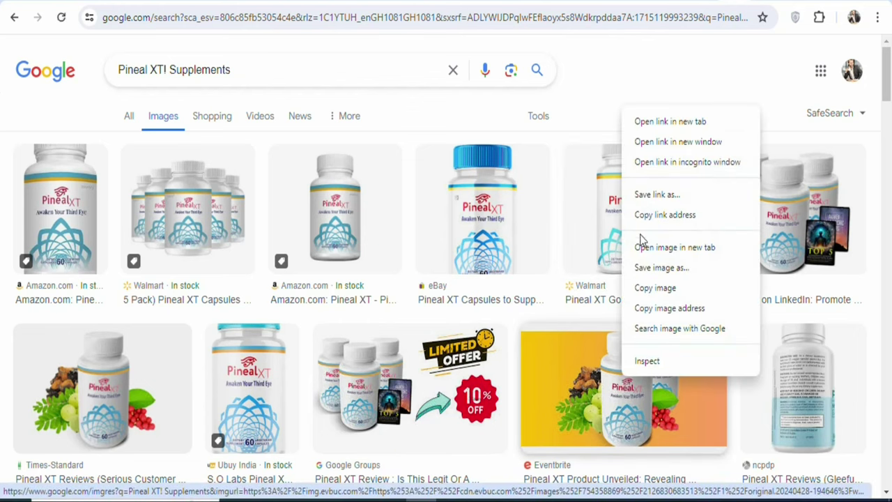
click(648, 268)
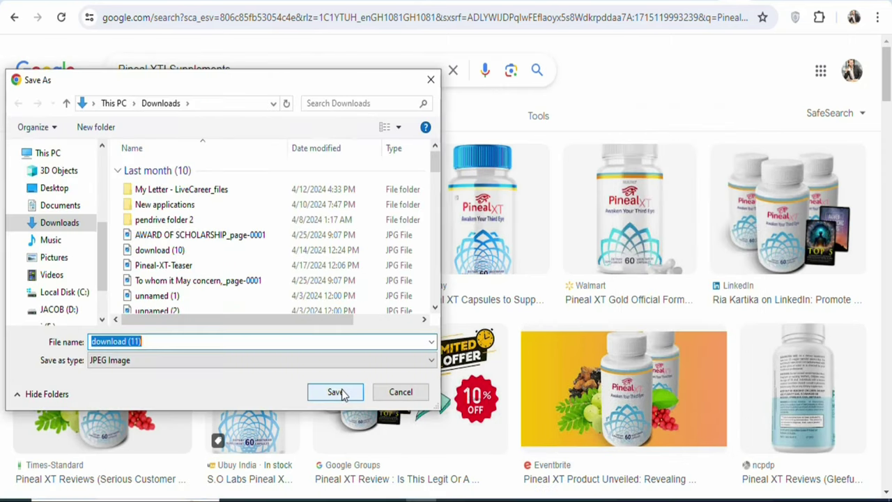
click(336, 392)
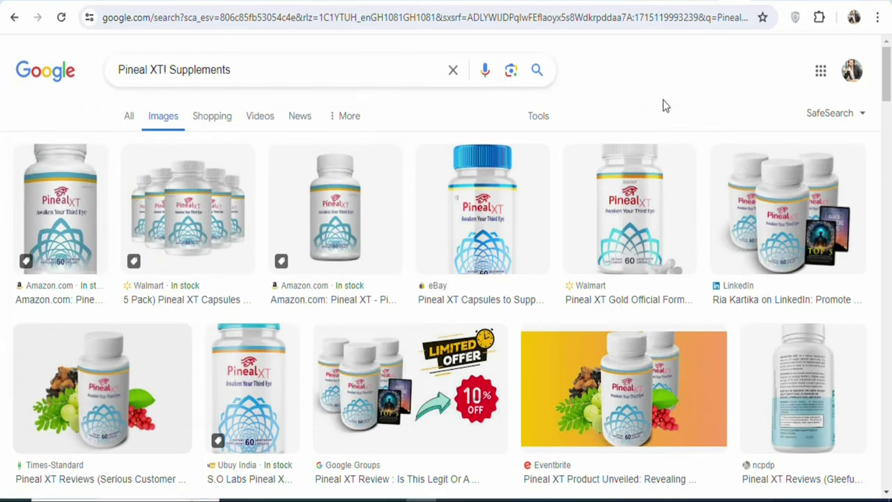
Back in the Substack publish settings, upload "download (11)" from Downloads as the social preview image.
key(ctrl+Tab)
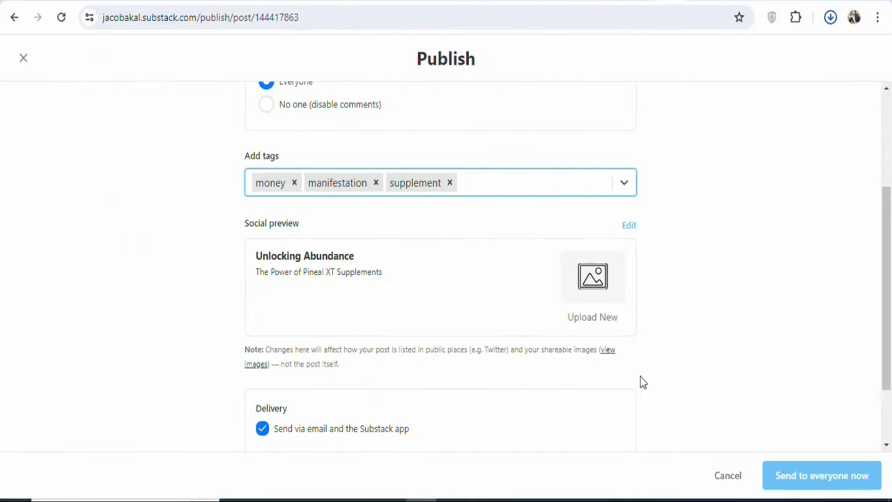
click(604, 319)
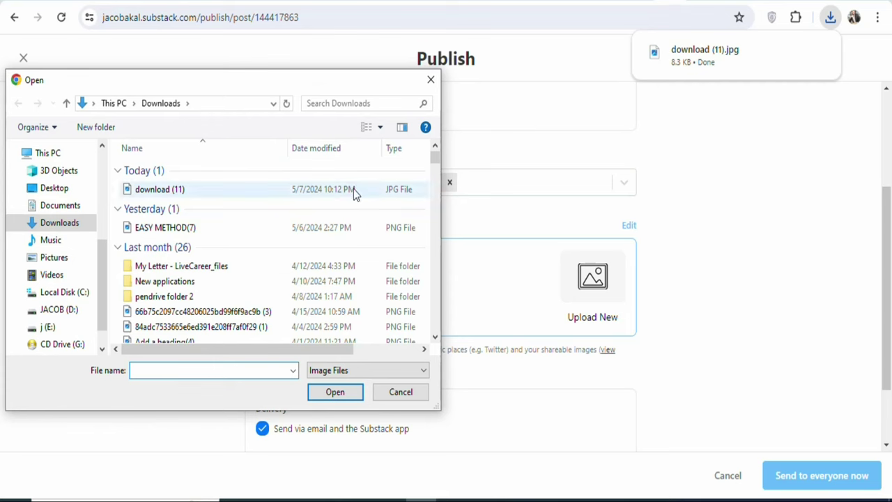
click(353, 189)
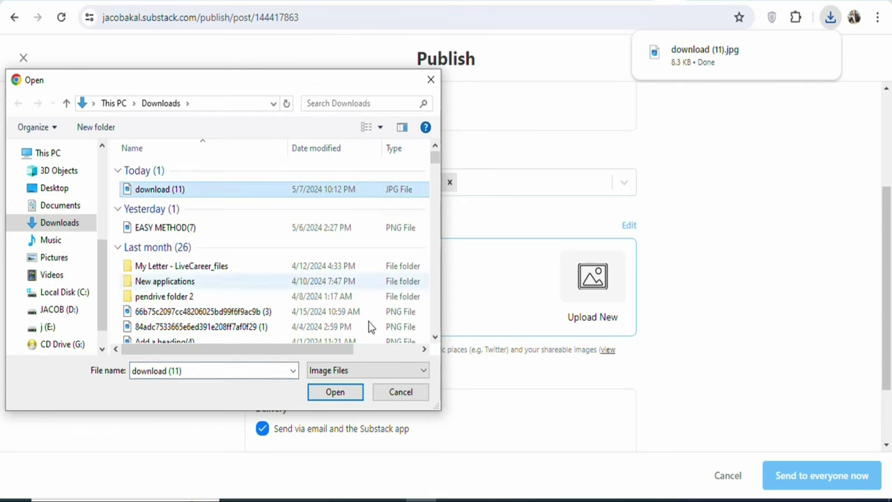
click(345, 393)
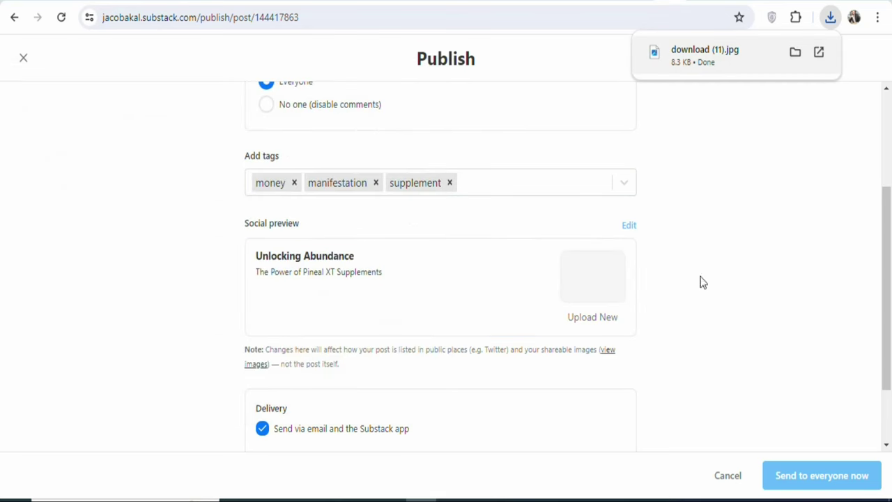
click(611, 299)
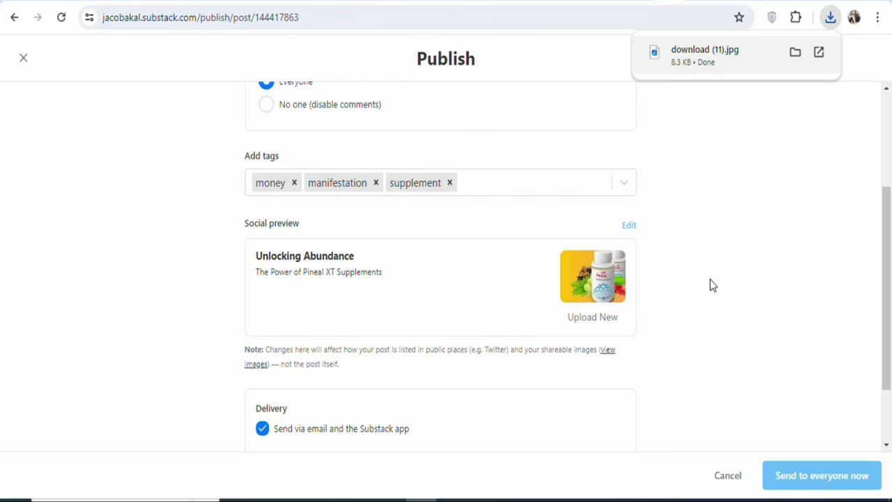
scroll(600, 264, down, 1)
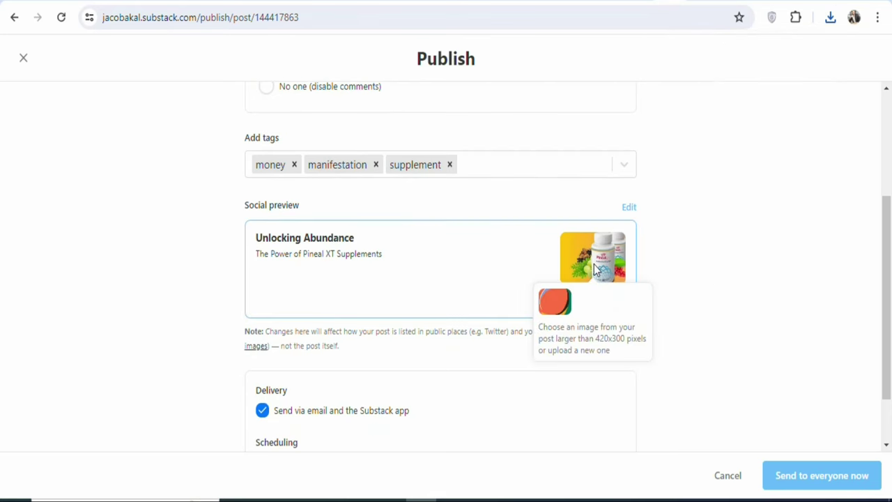
Send the post to everyone without scheduling and choose to add subscribe buttons to it.
scroll(888, 284, down, 1)
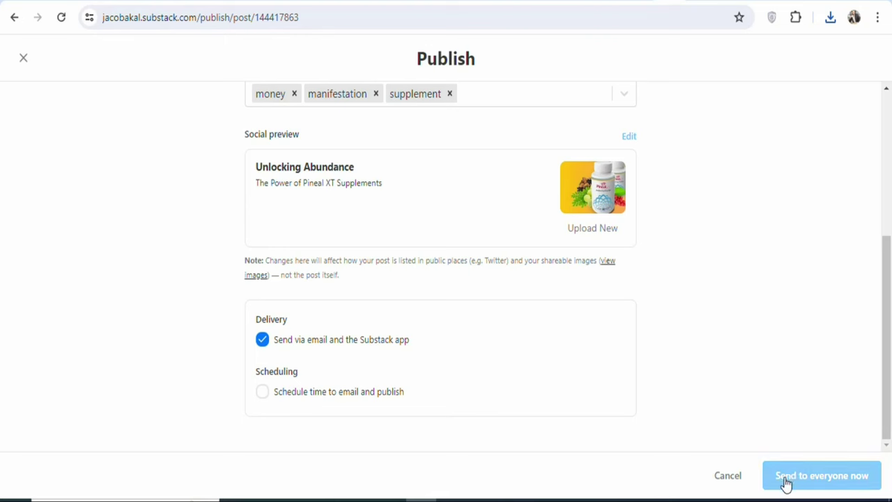
click(818, 480)
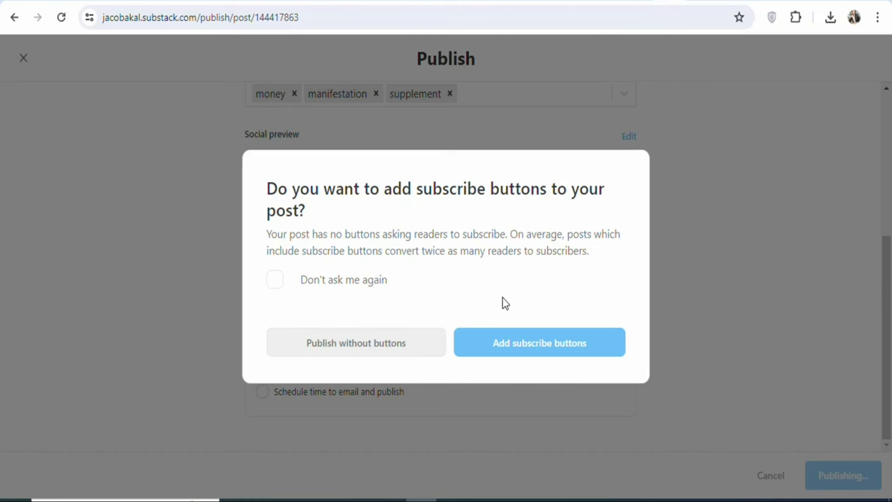
click(517, 352)
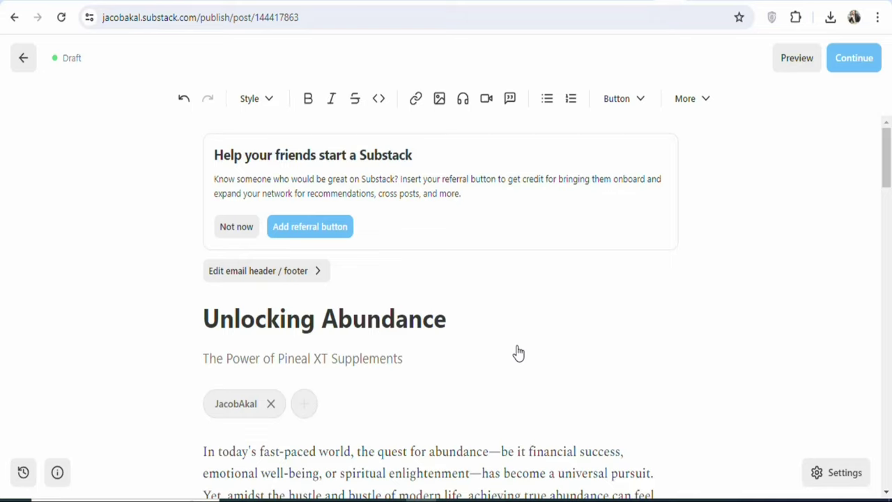
Check the inserted subscribe buttons throughout the draft and publish the post to everyone.
drag(888, 173, 888, 262)
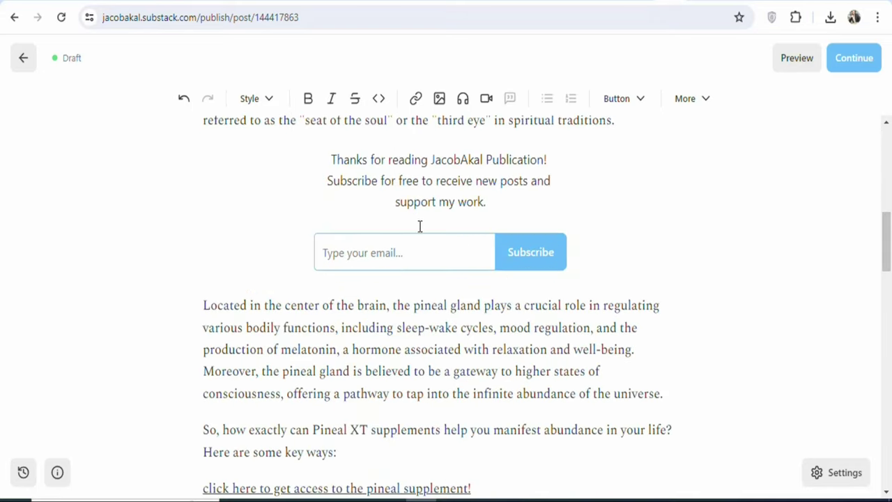
click(438, 181)
scroll(714, 245, down, 15)
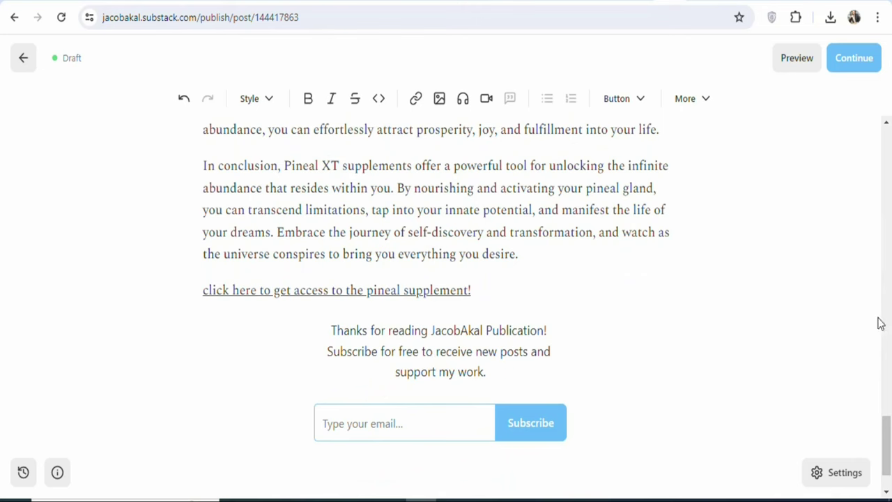
scroll(708, 251, up, 5)
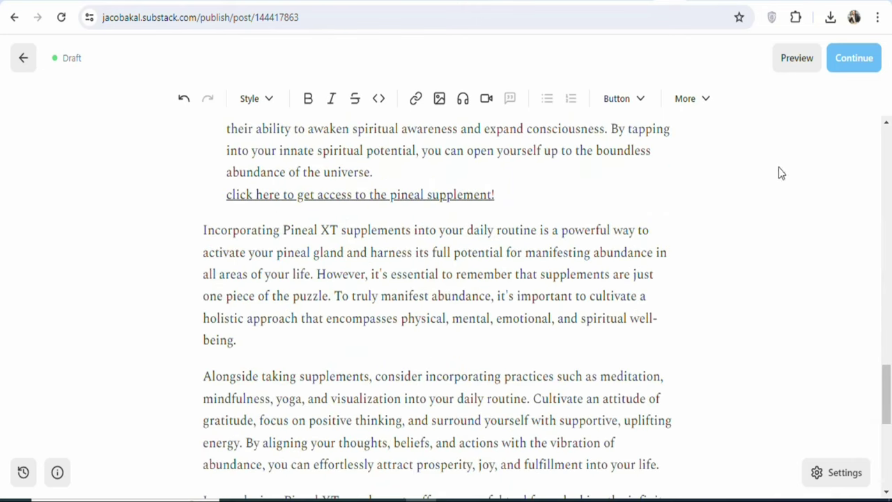
click(843, 59)
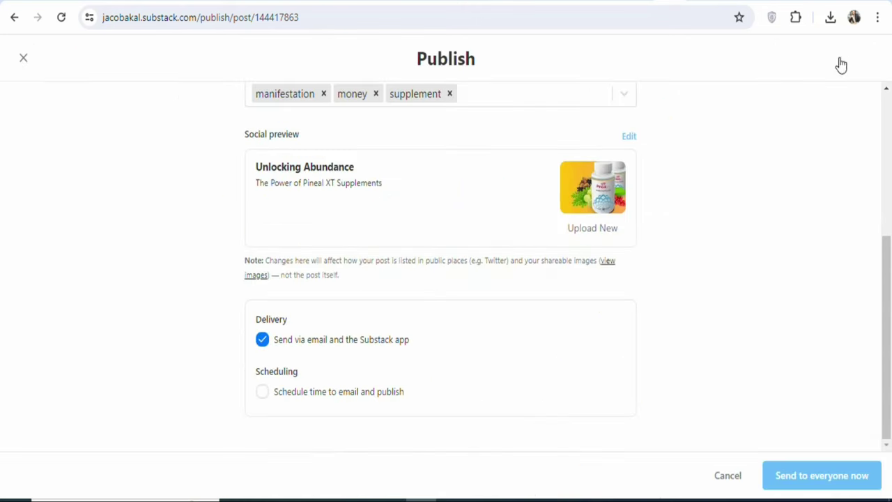
click(789, 481)
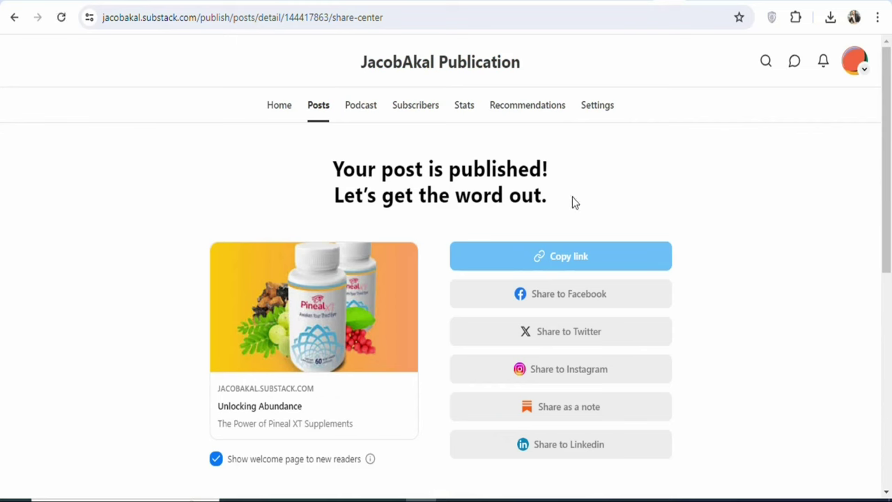
Look through the sharing options of the published post and copy its link.
click(556, 262)
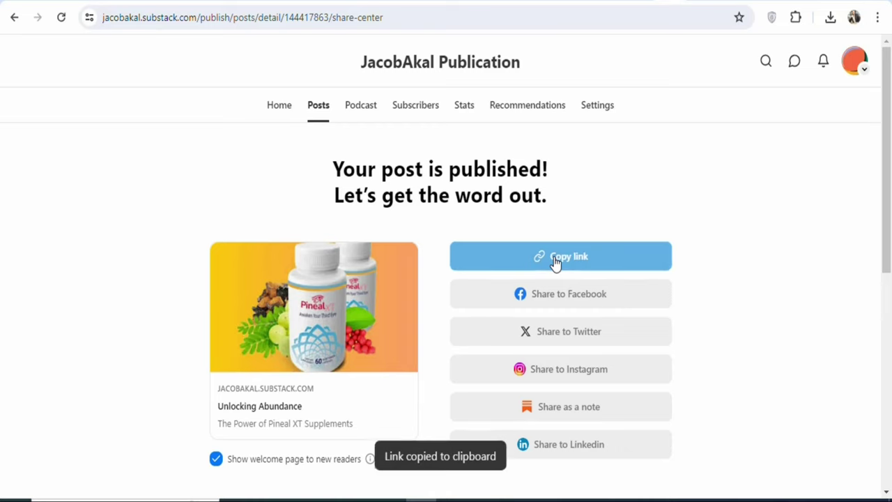
scroll(890, 268, down, 2)
scroll(888, 275, down, 1)
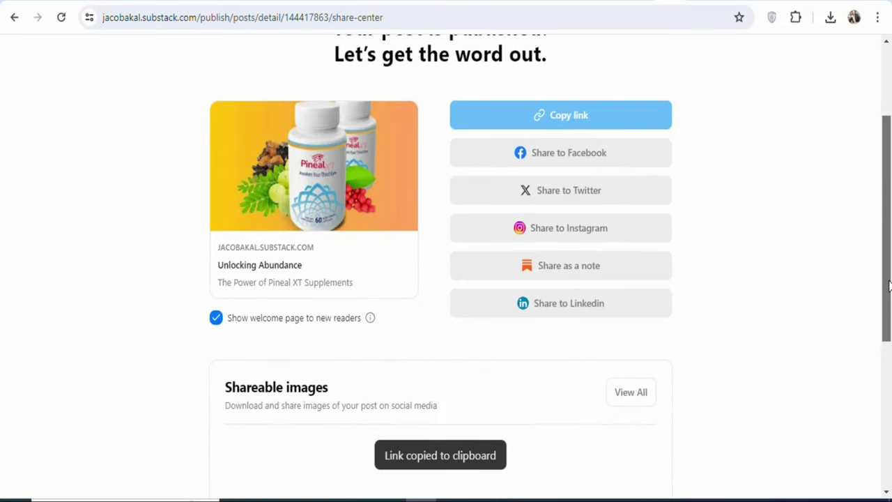
scroll(884, 307, down, 2)
drag(884, 314, 886, 123)
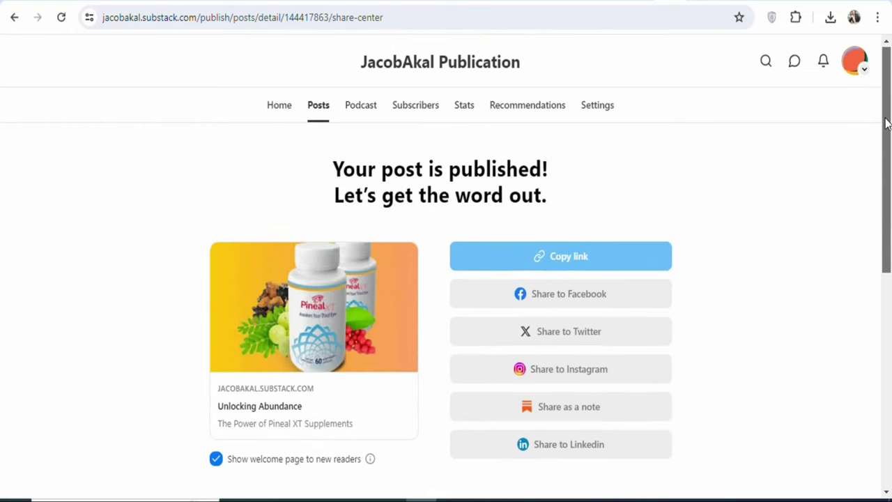
click(564, 259)
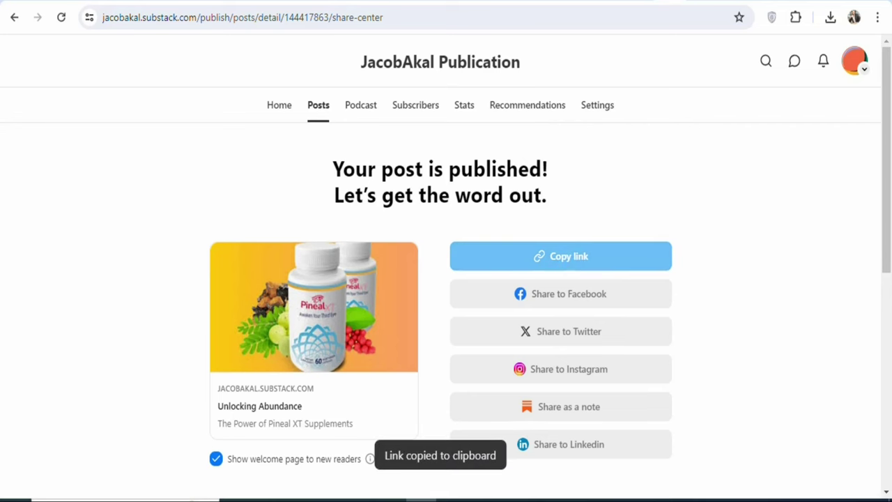
Open the copied post link in a new browser tab.
click(725, 4)
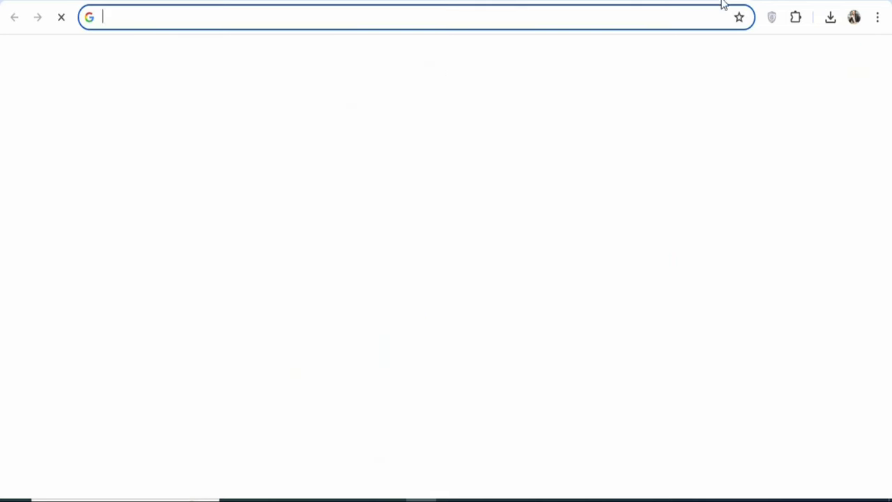
click(553, 19)
key(ctrl+v)
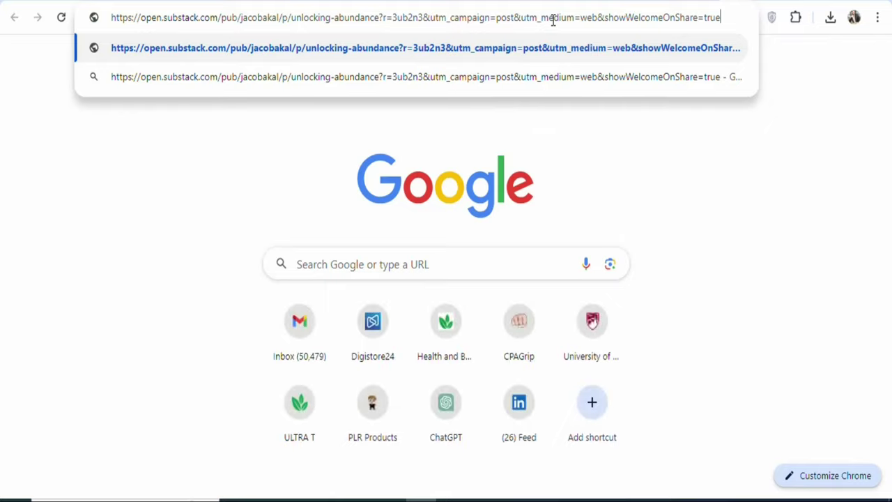
key(Return)
Like the published "Unlocking Abundance" article and return to the post's share page.
mouse_move(885, 70)
mouse_down()
mouse_move(887, 398)
mouse_move(888, 56)
mouse_up()
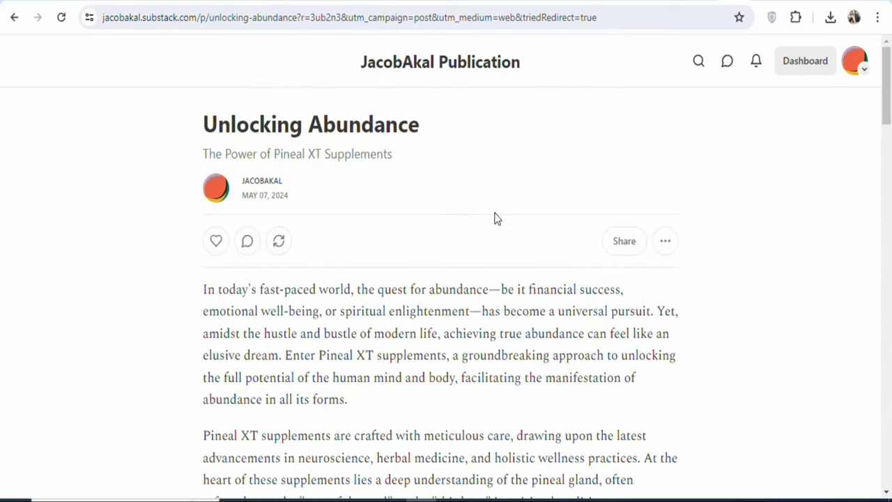
click(216, 242)
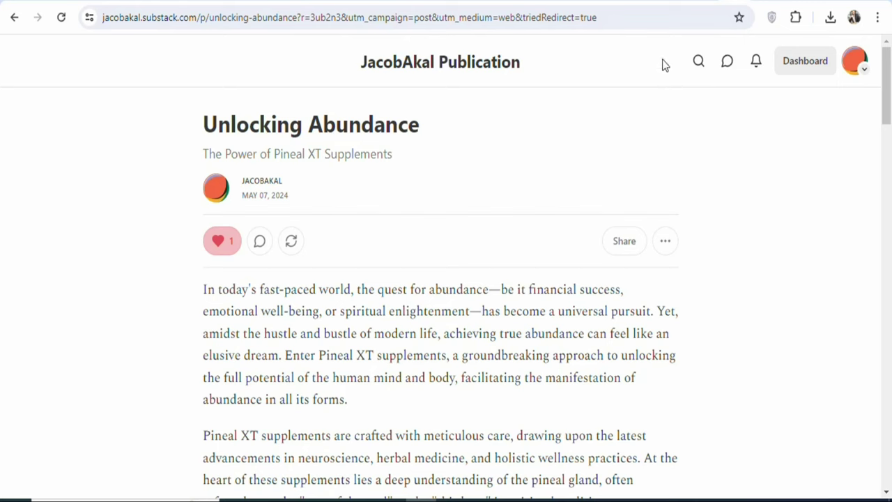
click(149, 2)
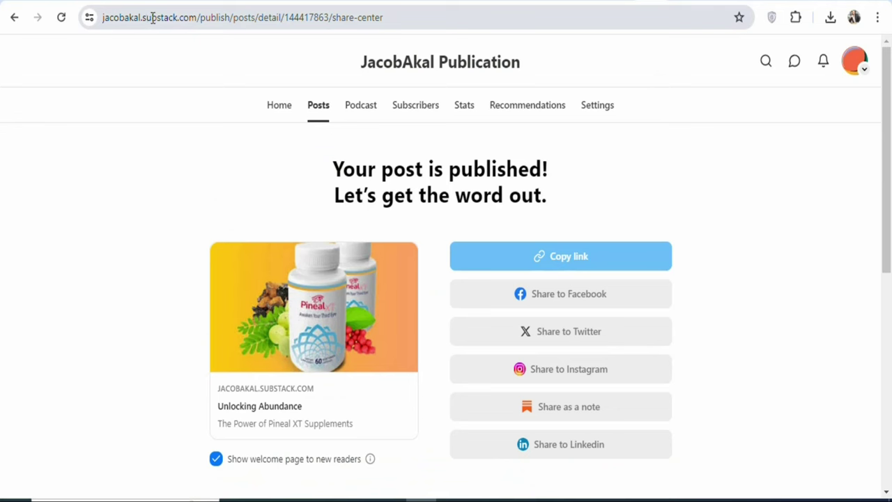